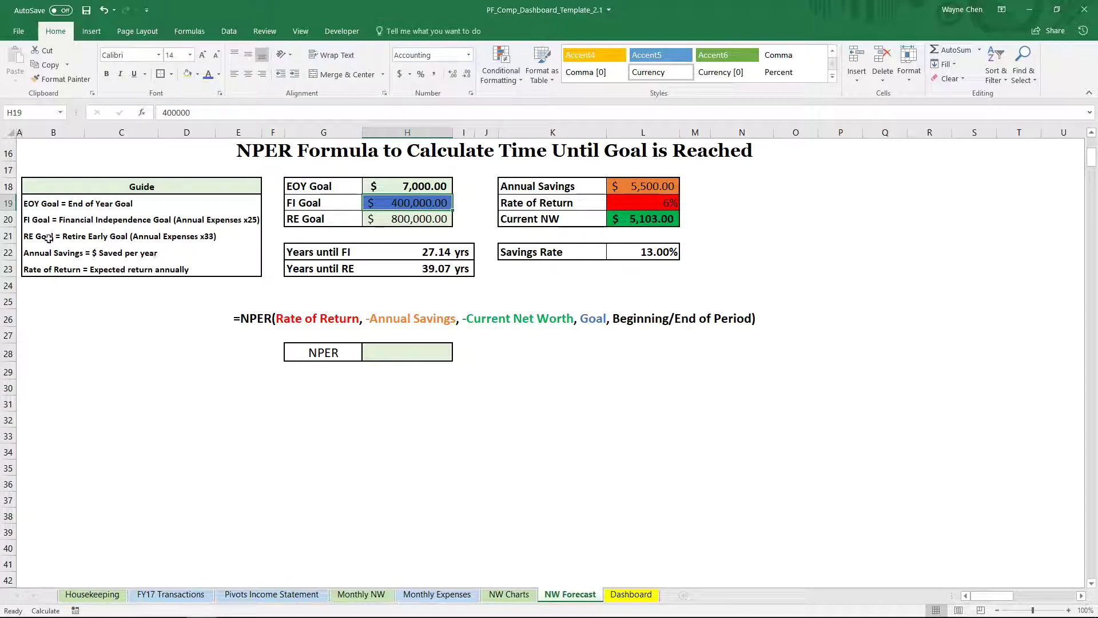
- Review the FI Goal and RE Goal entries and their explanations in the guide
drag(314, 204, 396, 215)
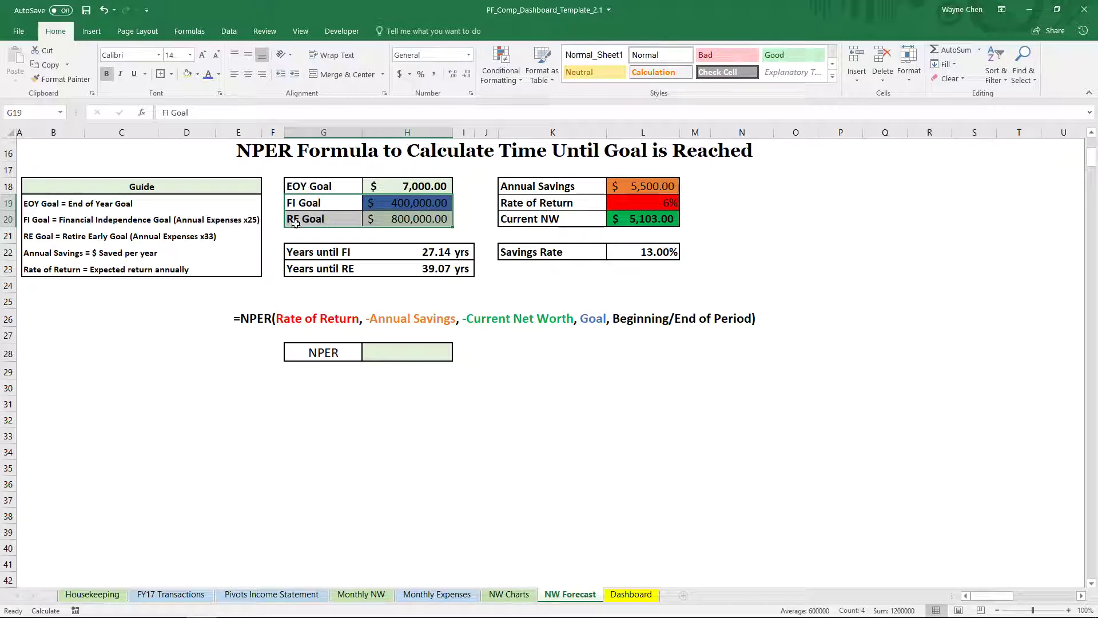
click(83, 221)
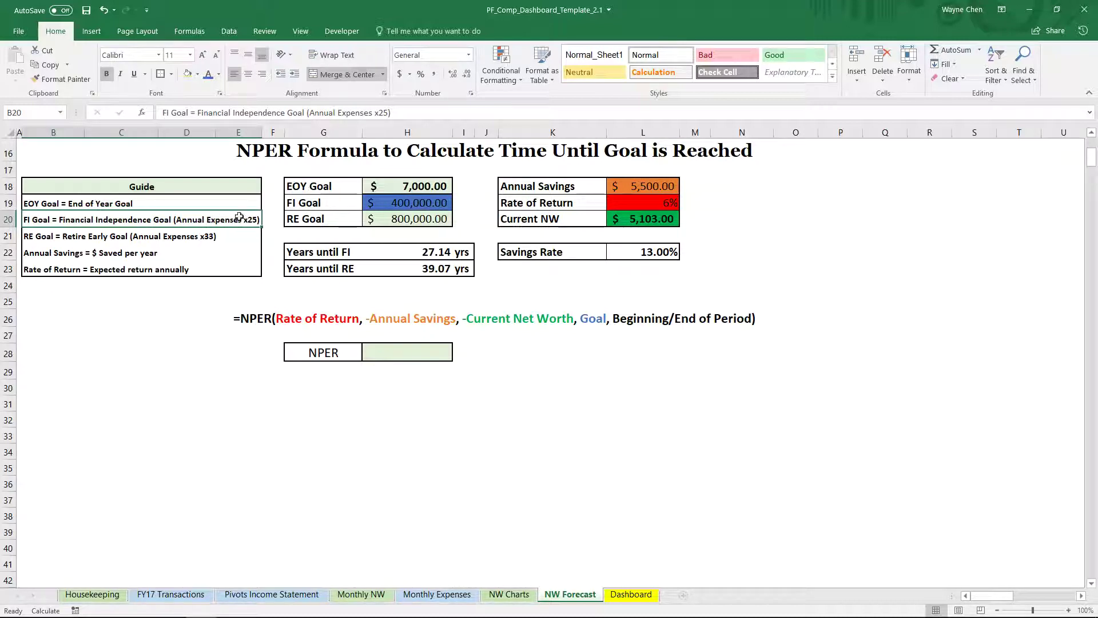
click(43, 238)
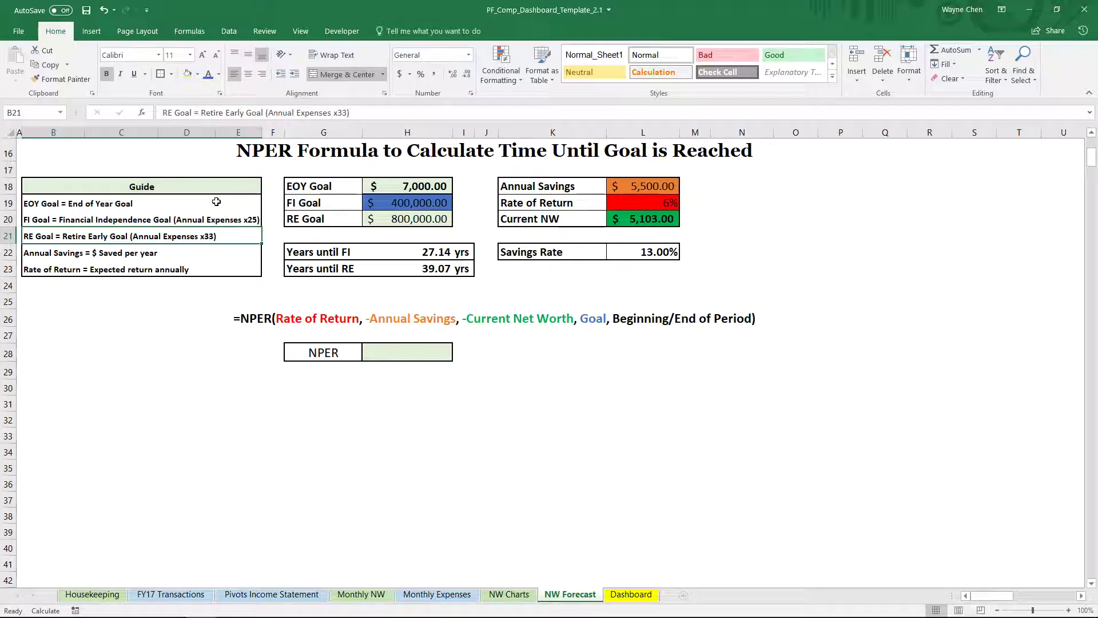
click(236, 212)
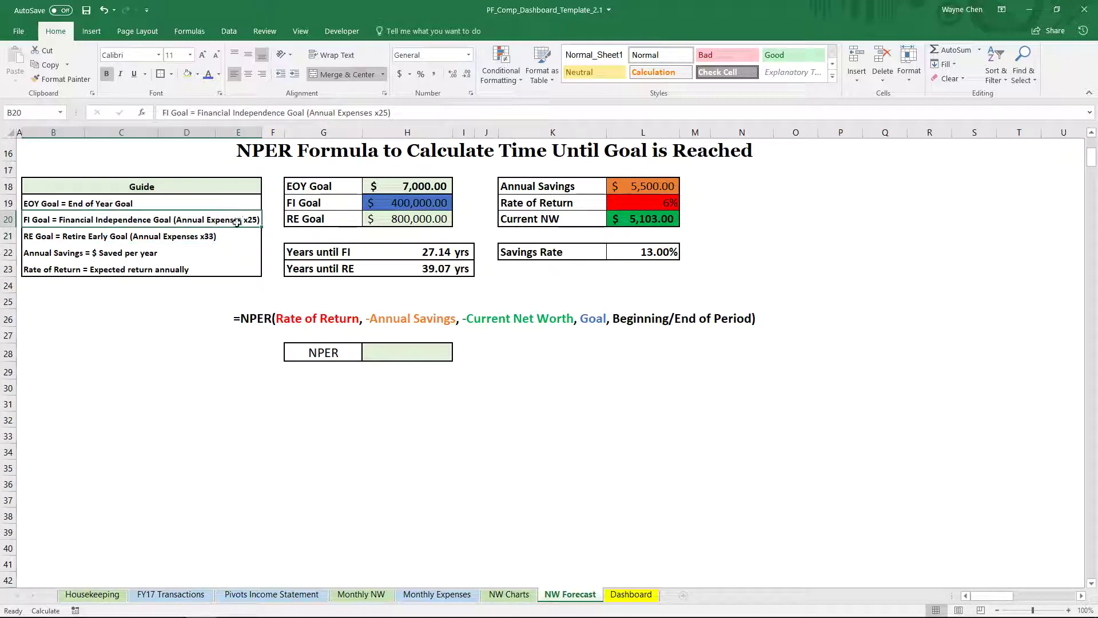
click(216, 238)
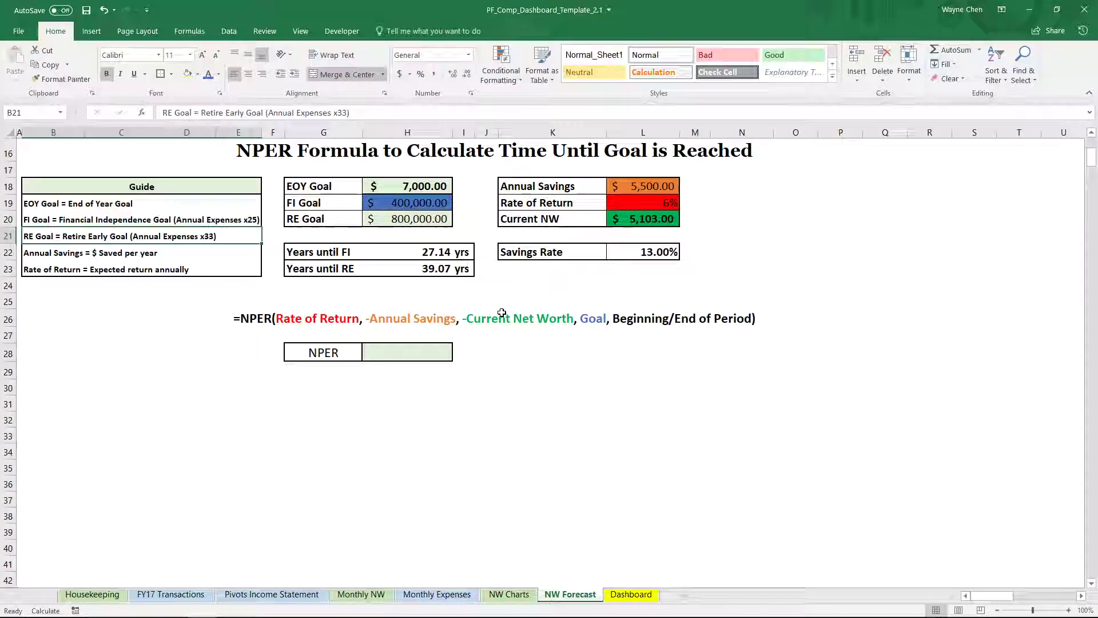
scroll(546, 341, up, 2)
scroll(545, 342, down, 2)
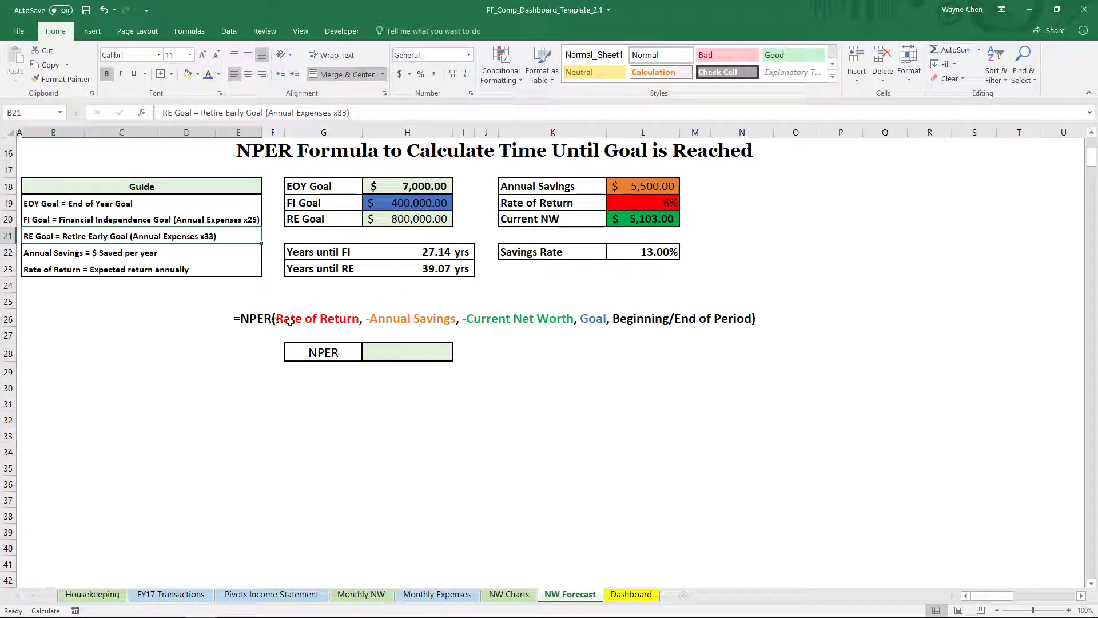
- Check the Rate of Return options, keeping 6% at first, then set it to 5%
click(661, 207)
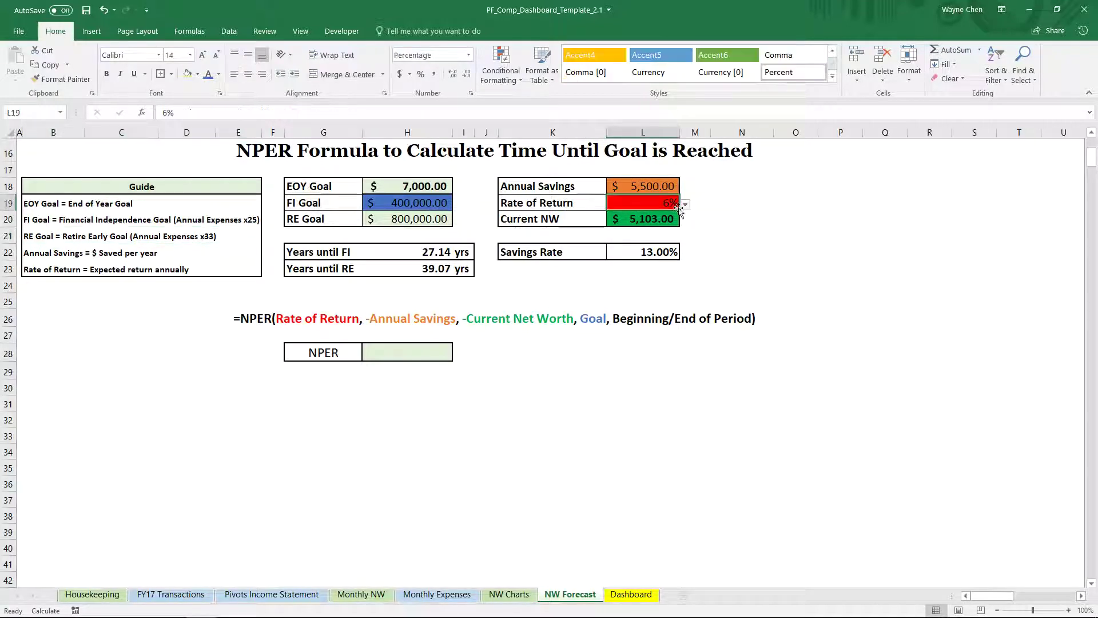
click(685, 205)
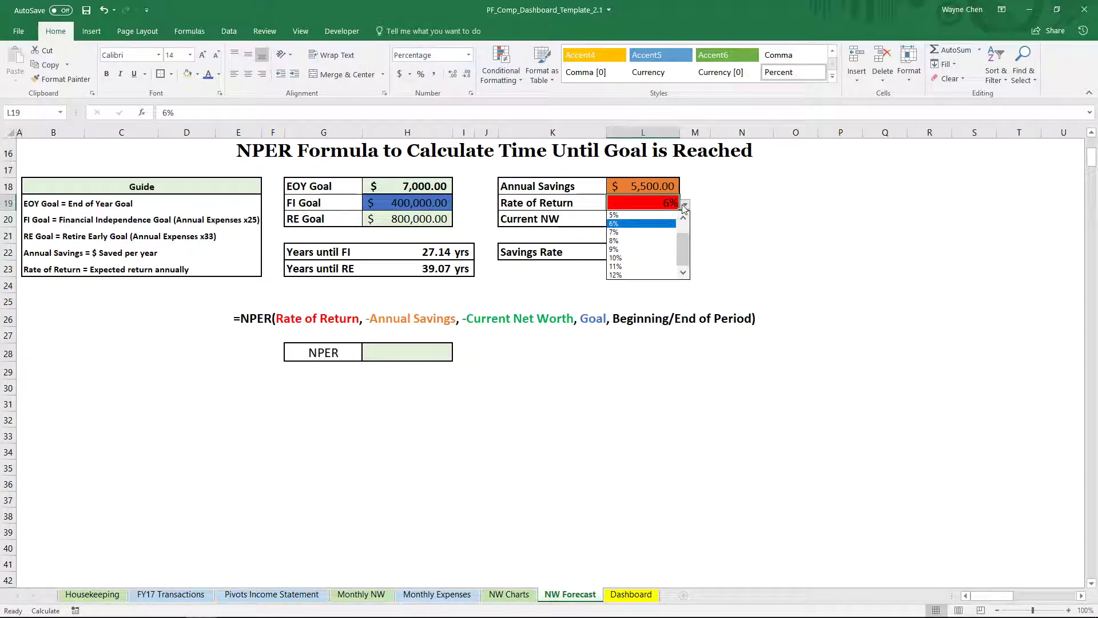
click(685, 206)
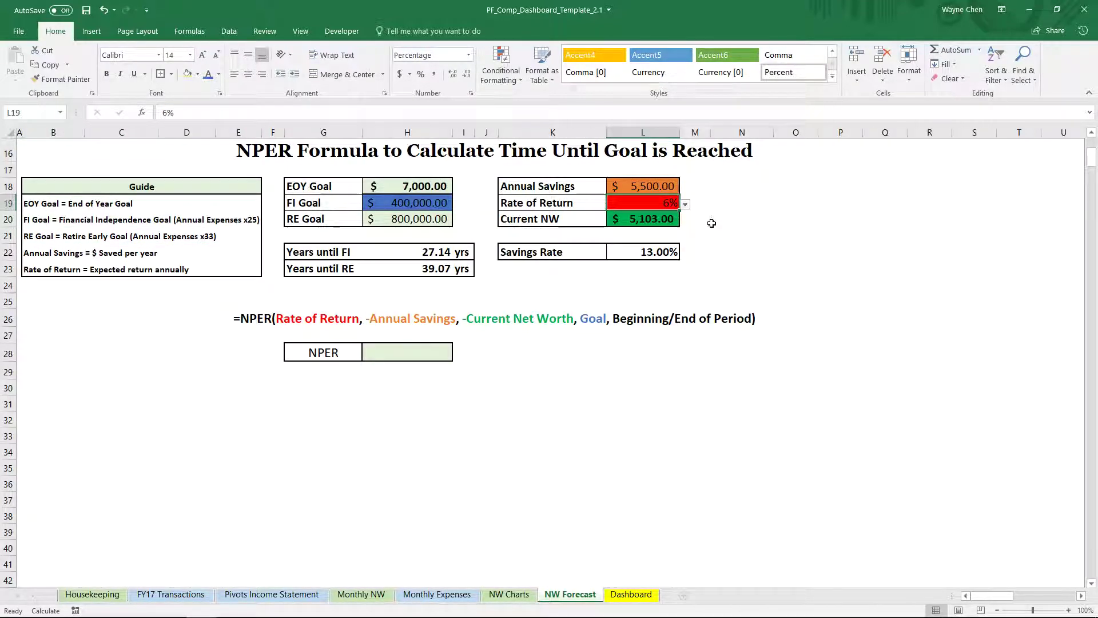
click(686, 205)
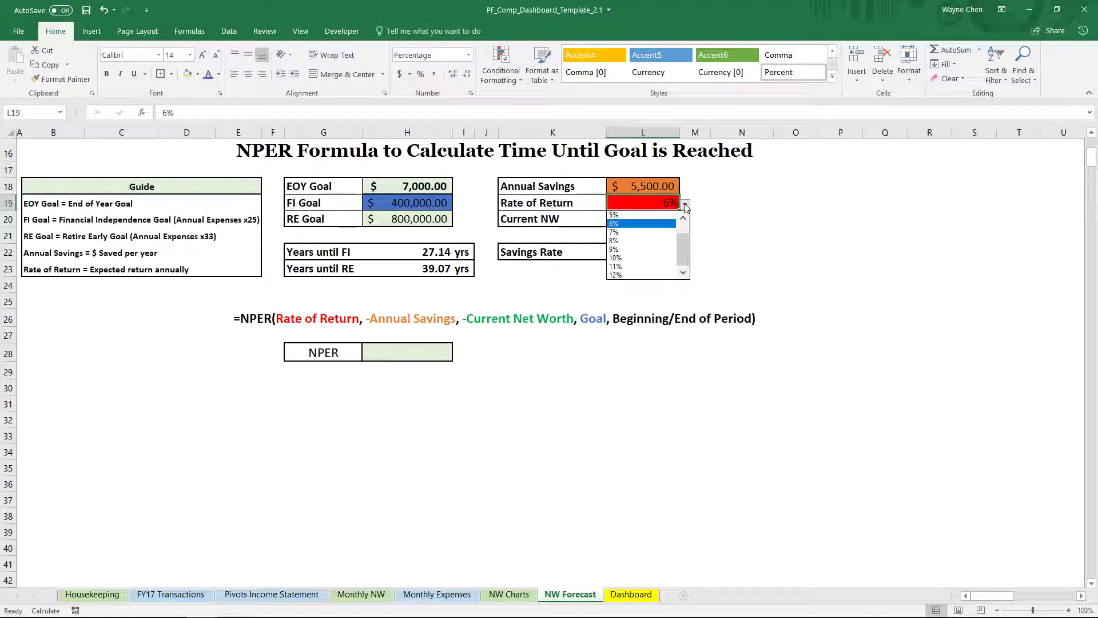
click(685, 205)
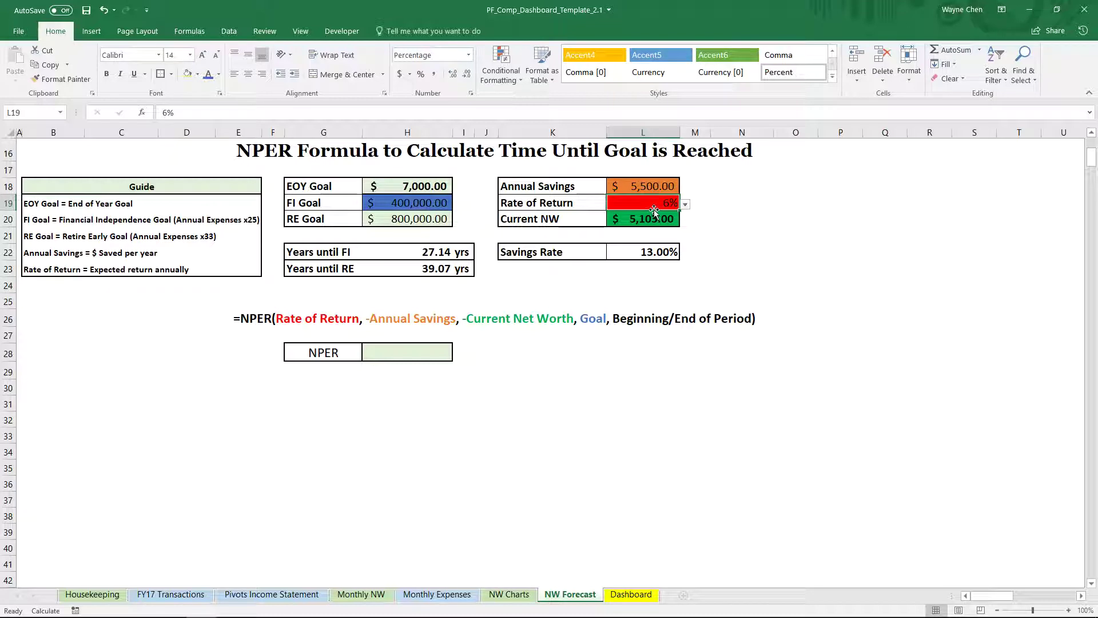
click(686, 205)
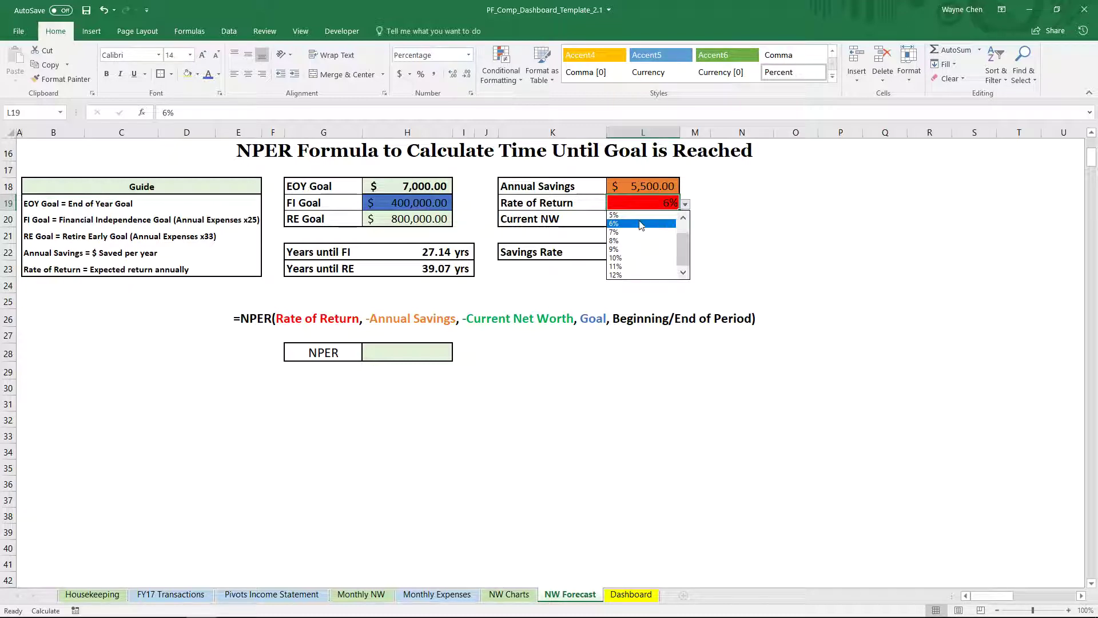
key(Up)
key(Return)
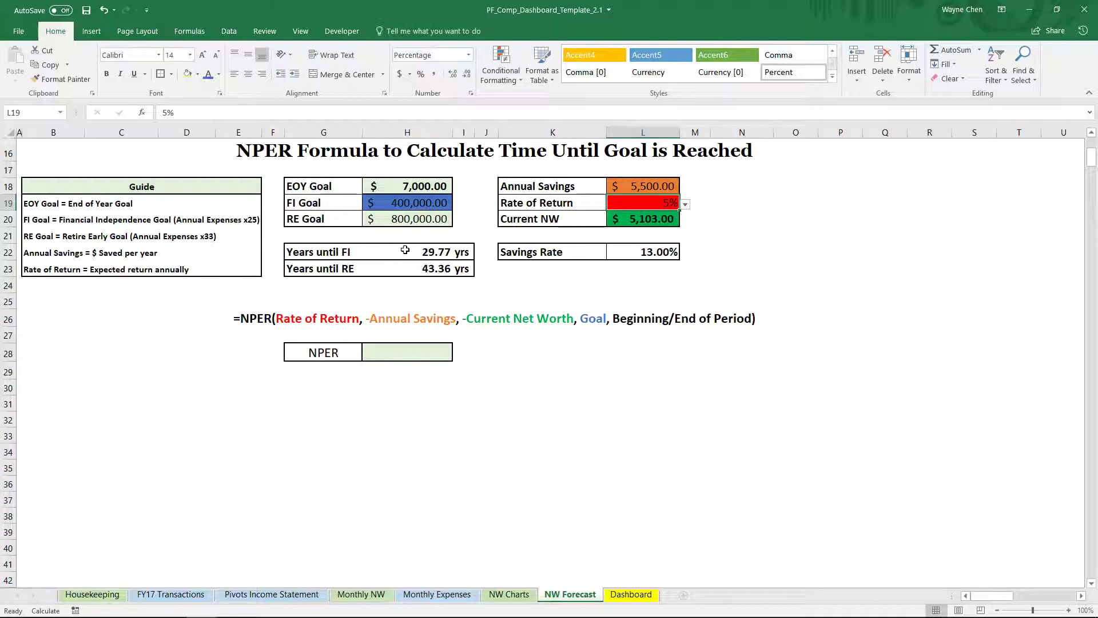
- Try 6%, 8% and 7% rates of return, then restore 6%
click(686, 205)
click(648, 222)
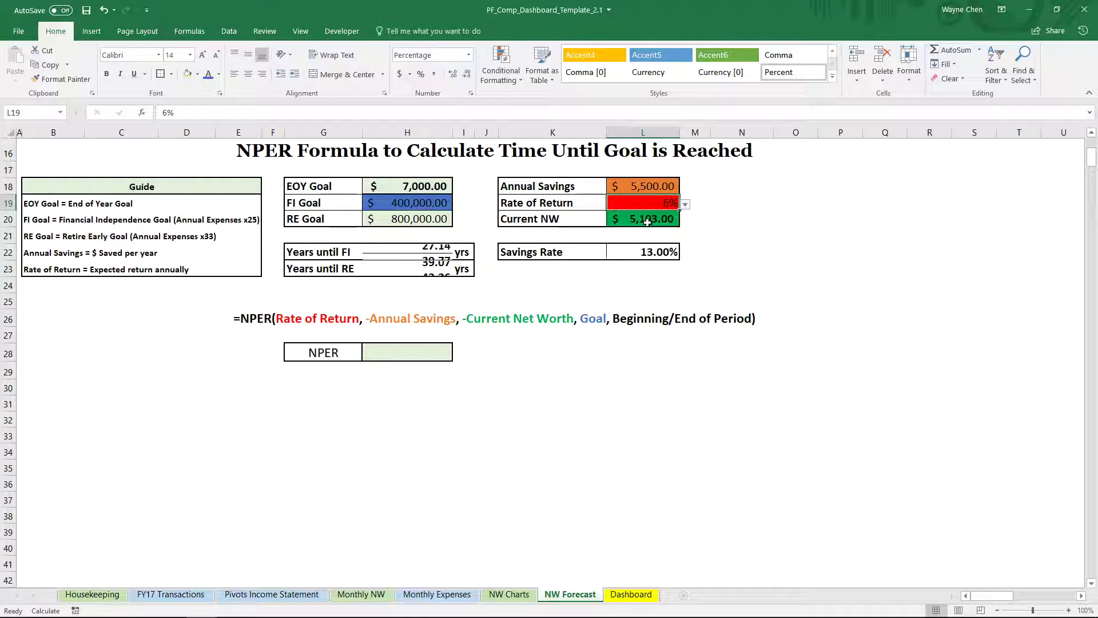
click(686, 205)
click(646, 240)
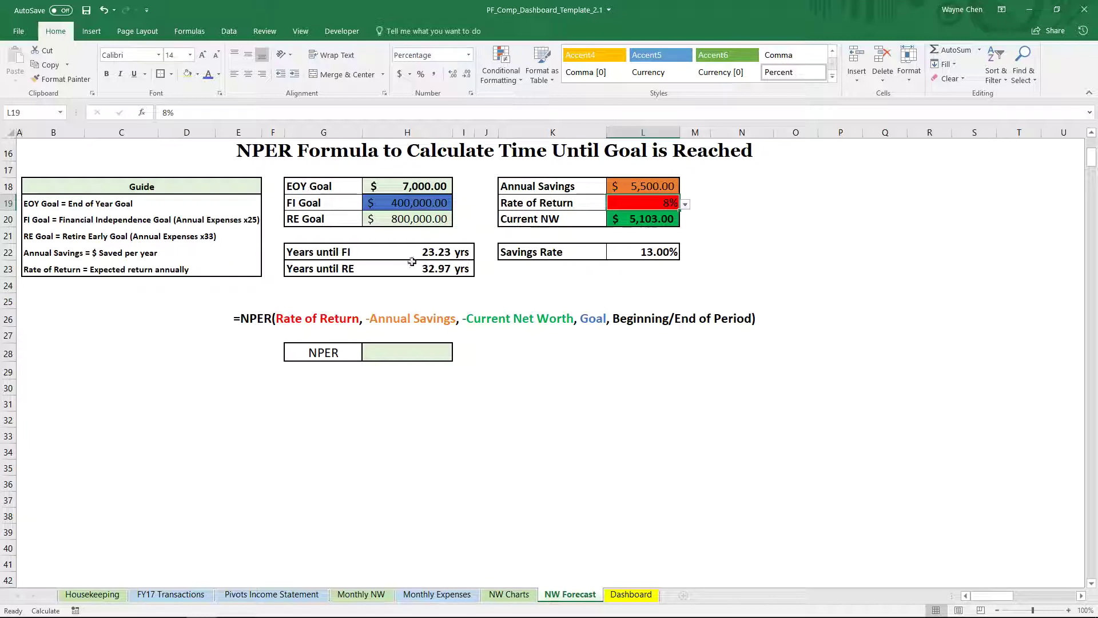
click(686, 205)
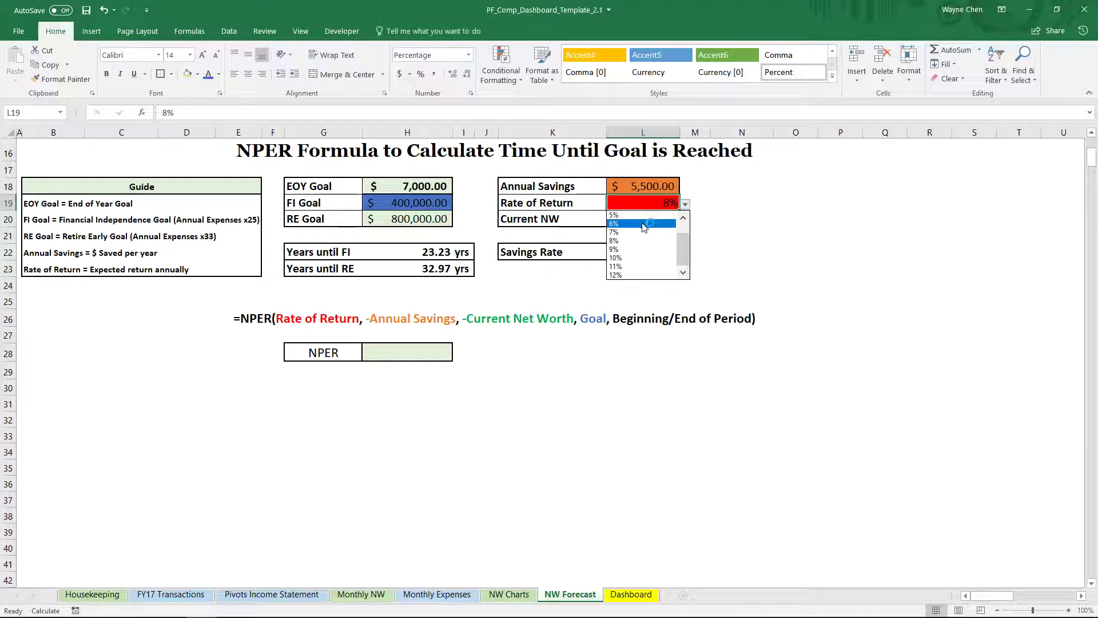
click(643, 232)
click(686, 204)
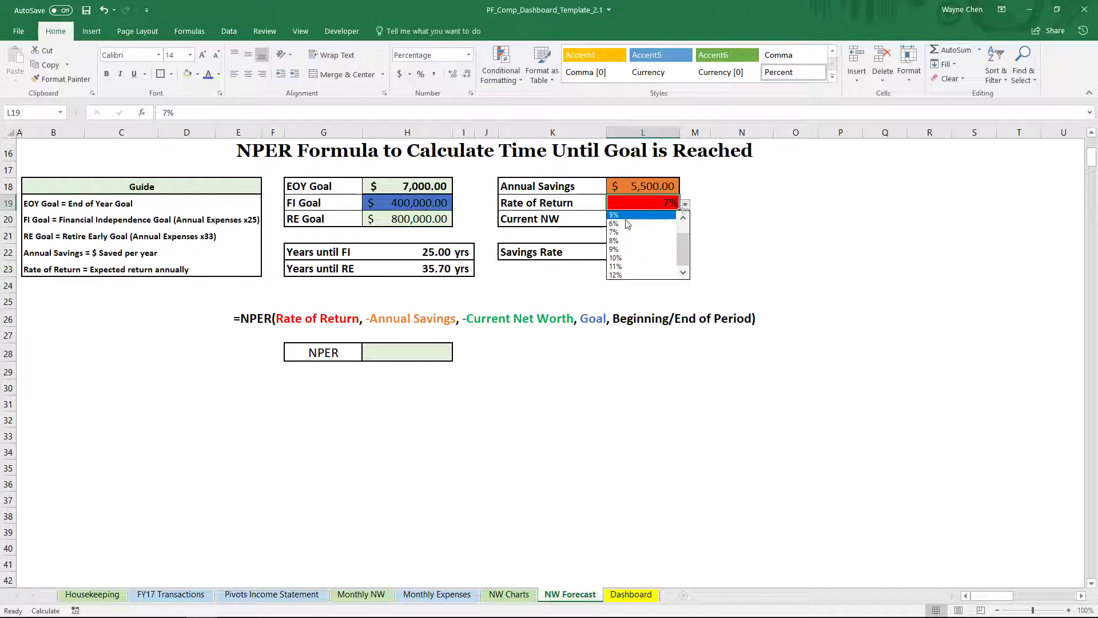
click(627, 224)
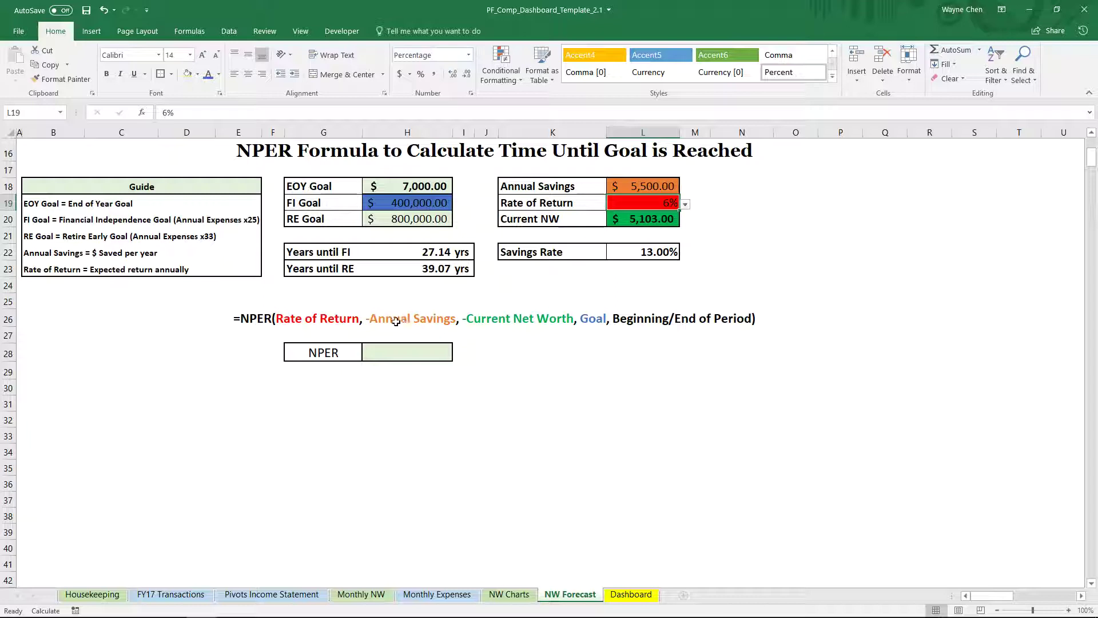
- Compare Annual Savings and Current NW against NW Charts' latest-month L2:L10 and Q2:Q8 values
click(645, 189)
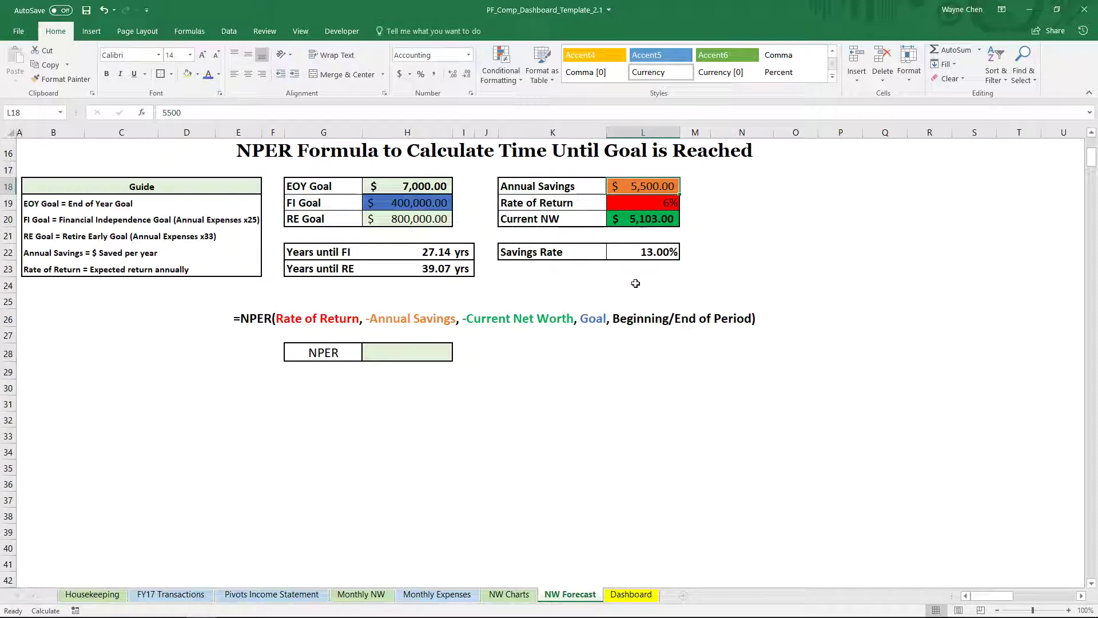
click(661, 223)
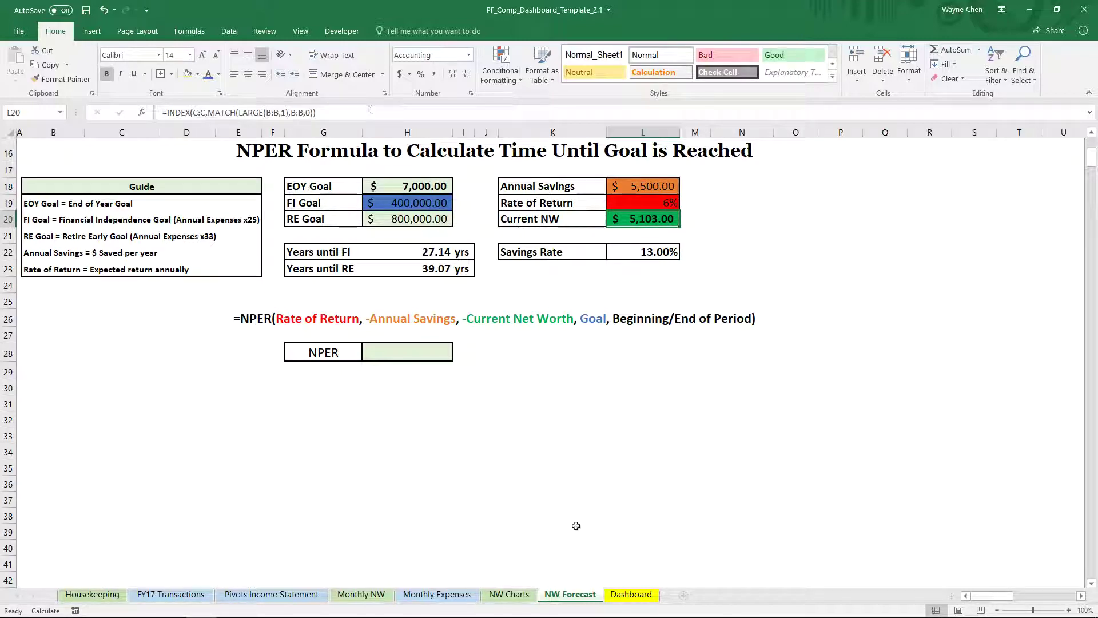
click(509, 594)
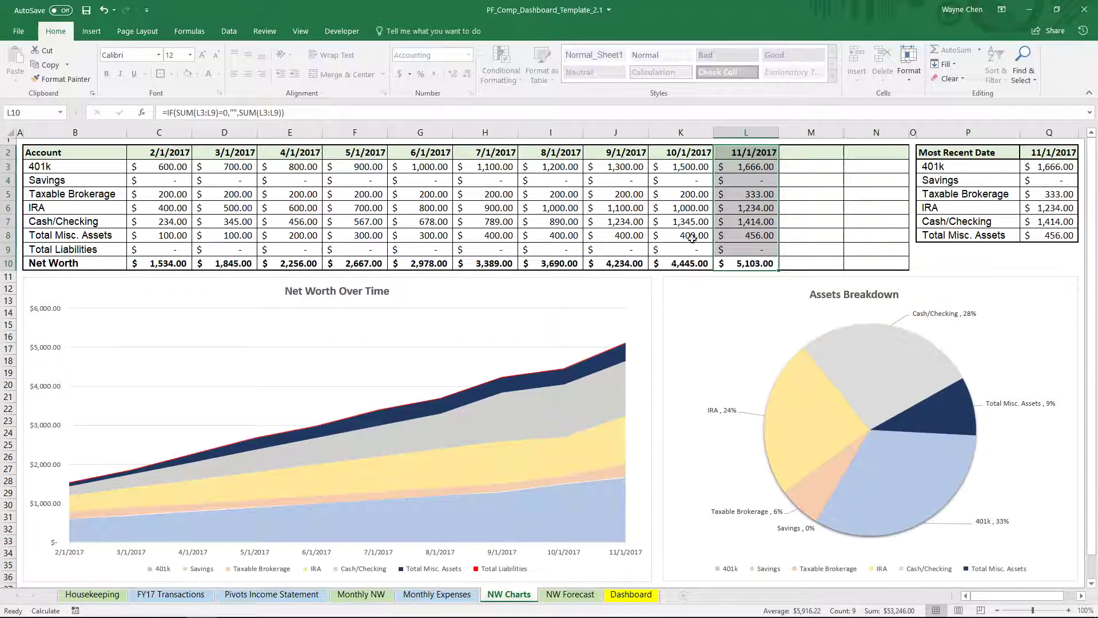
click(821, 196)
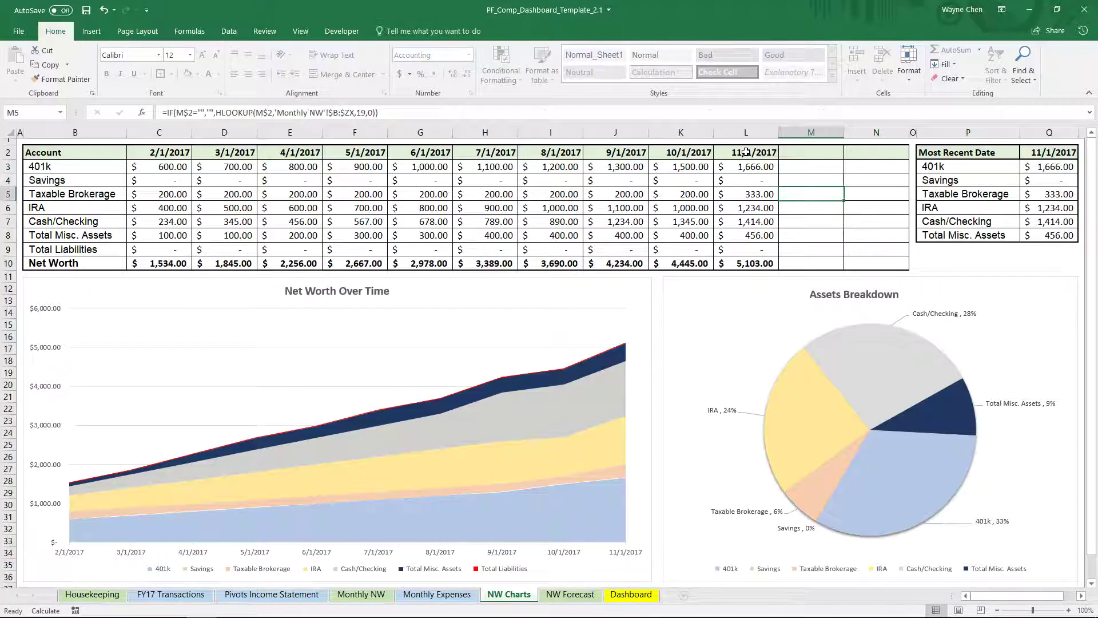
drag(746, 154, 748, 249)
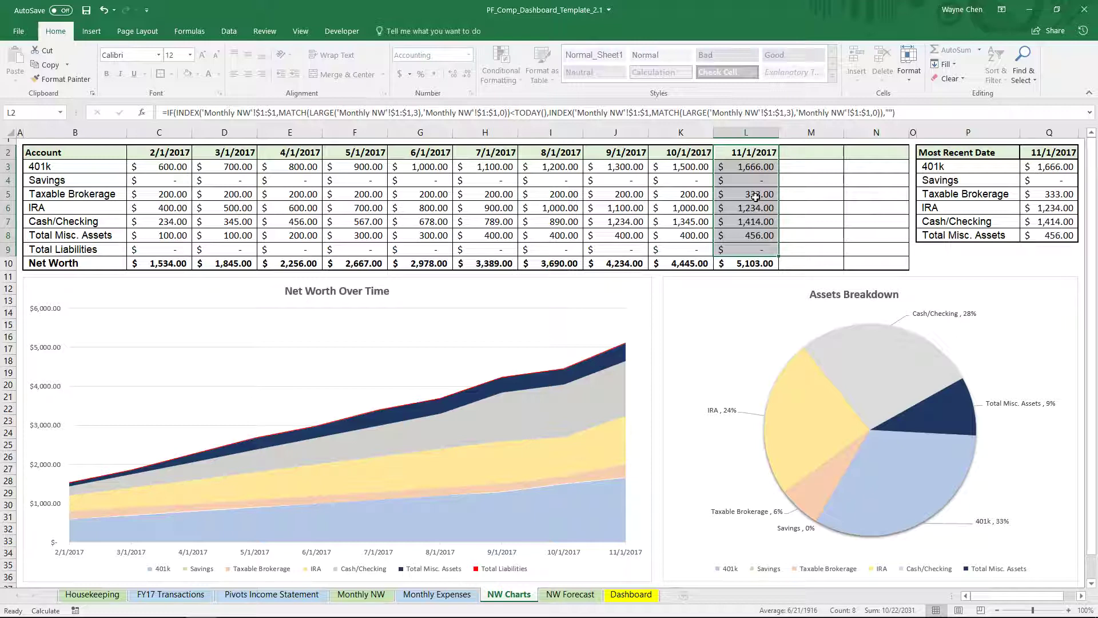
click(1068, 153)
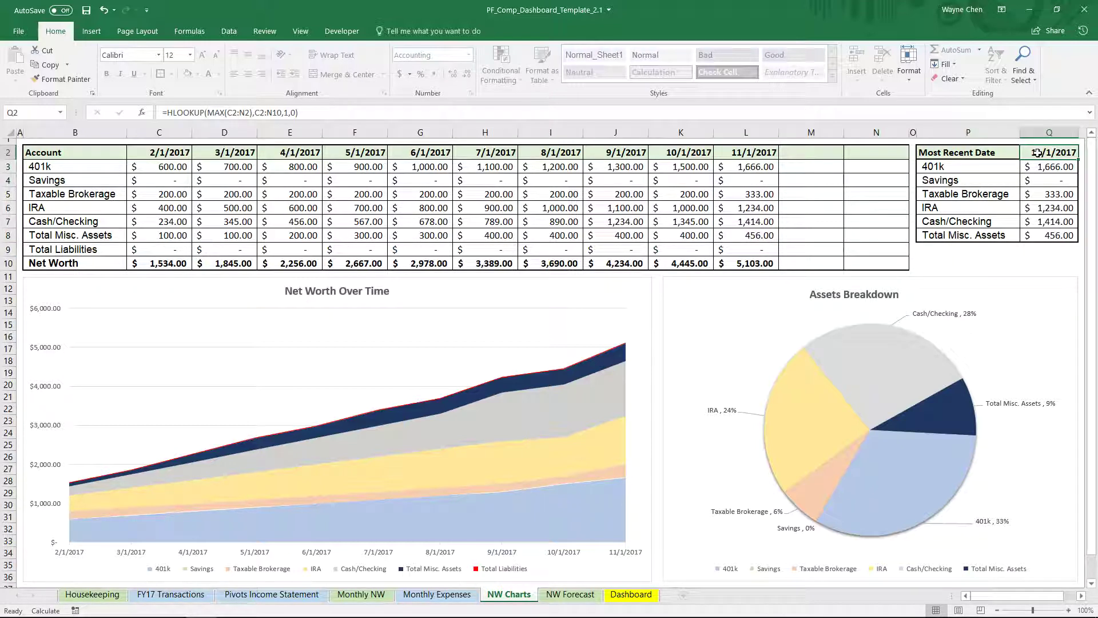
drag(1048, 161, 1046, 235)
click(1016, 251)
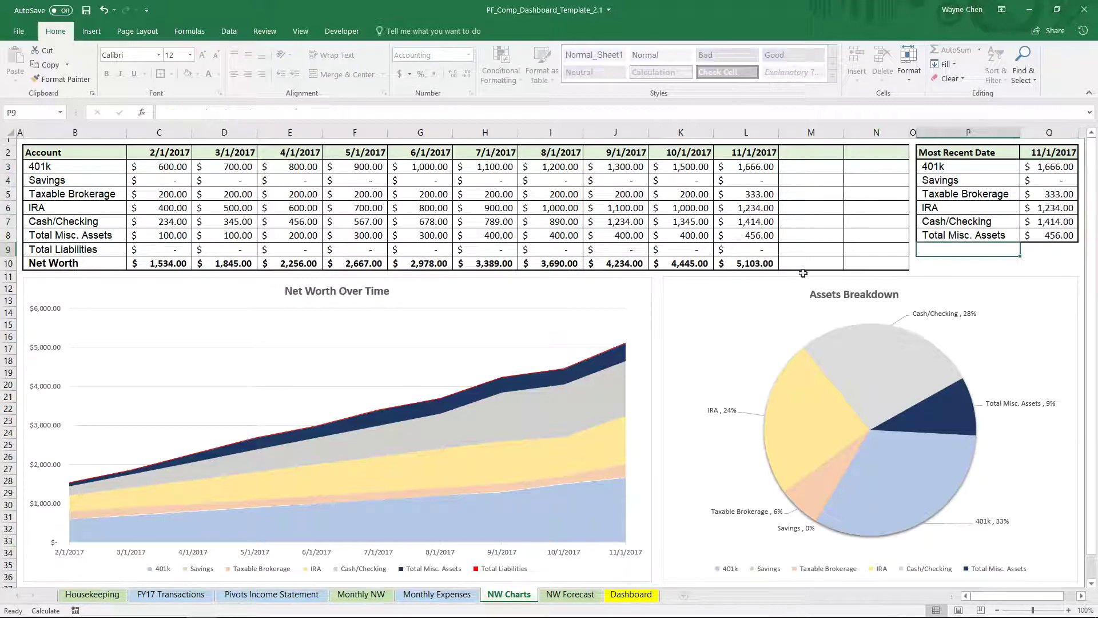
click(548, 597)
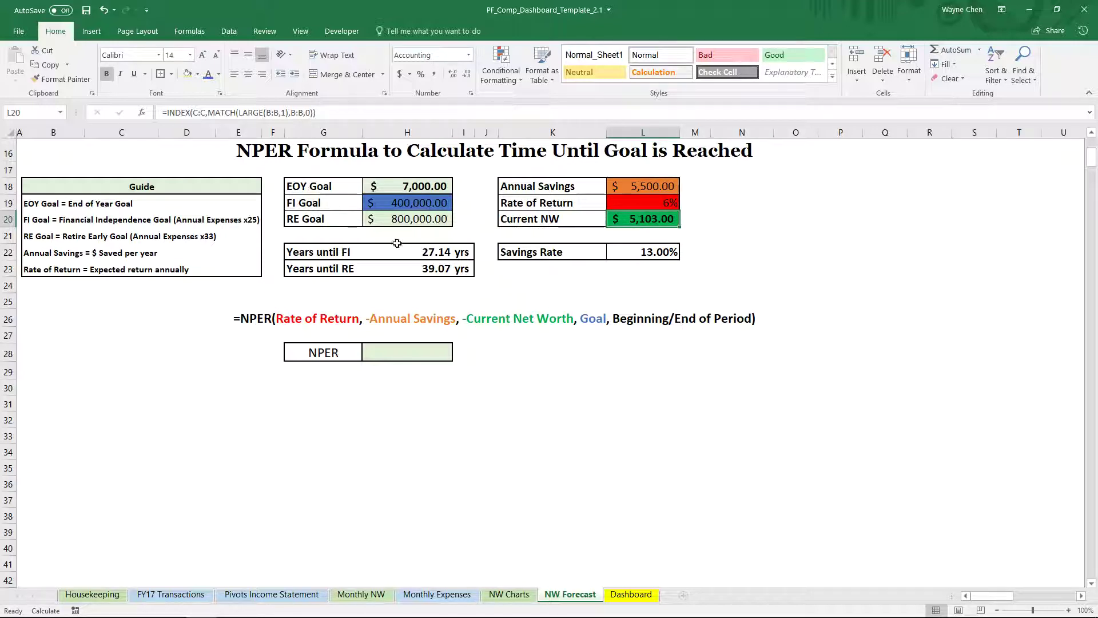
click(401, 207)
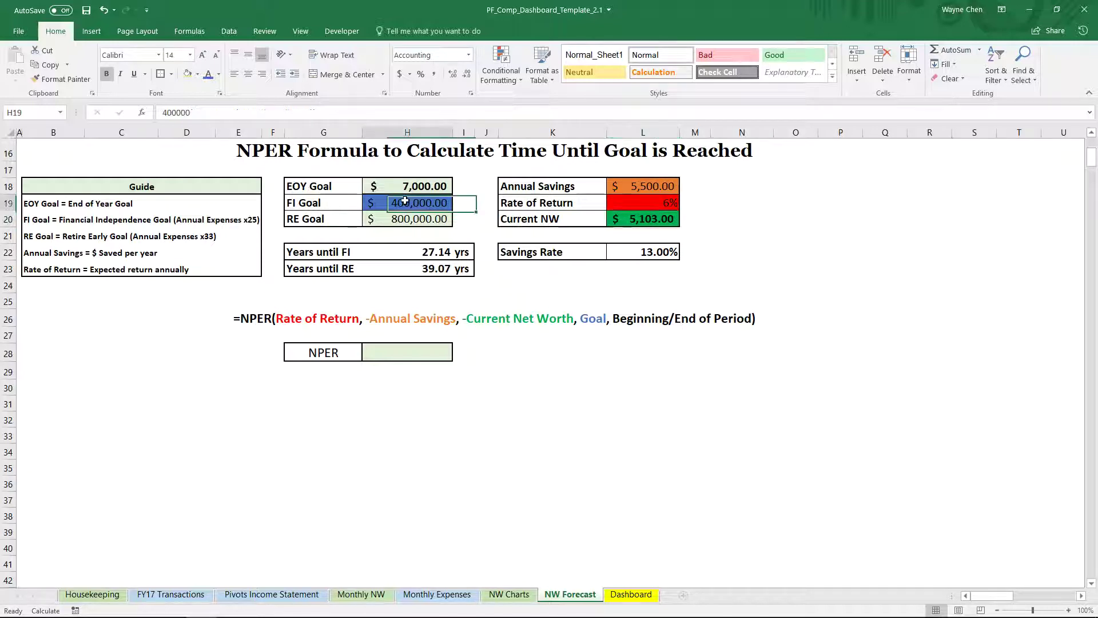
double_click(213, 112)
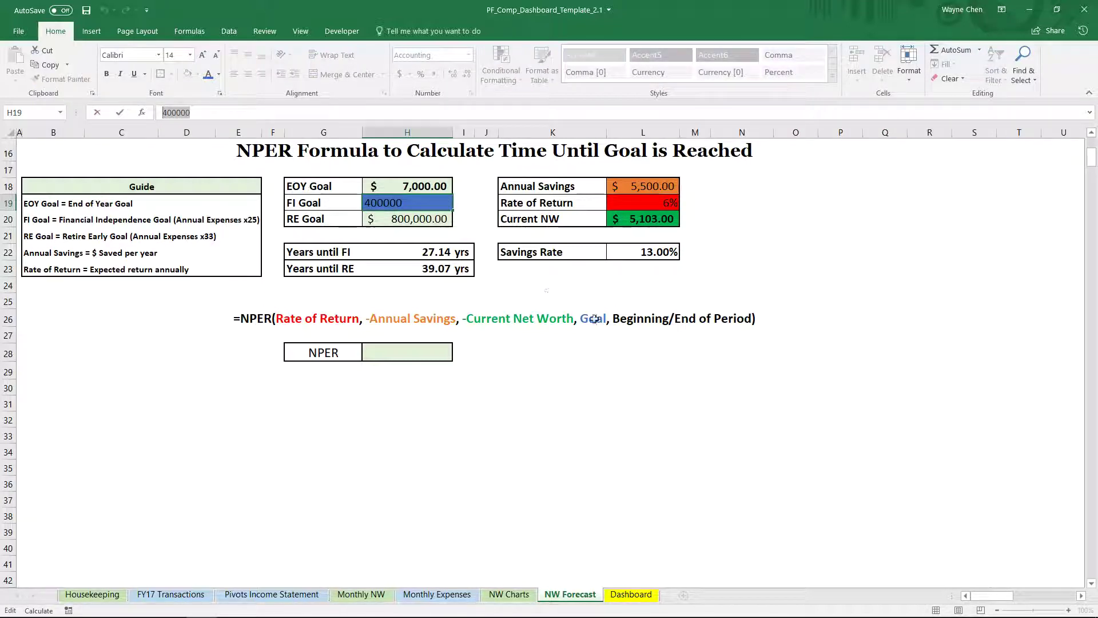
text(50000)
click(536, 291)
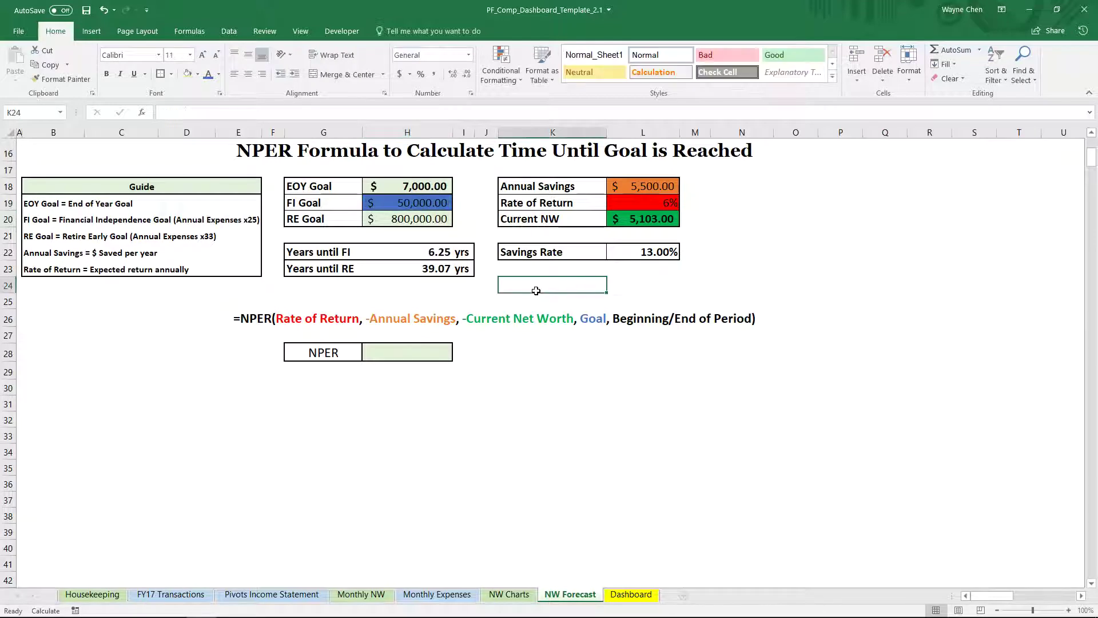
click(424, 253)
double_click(424, 254)
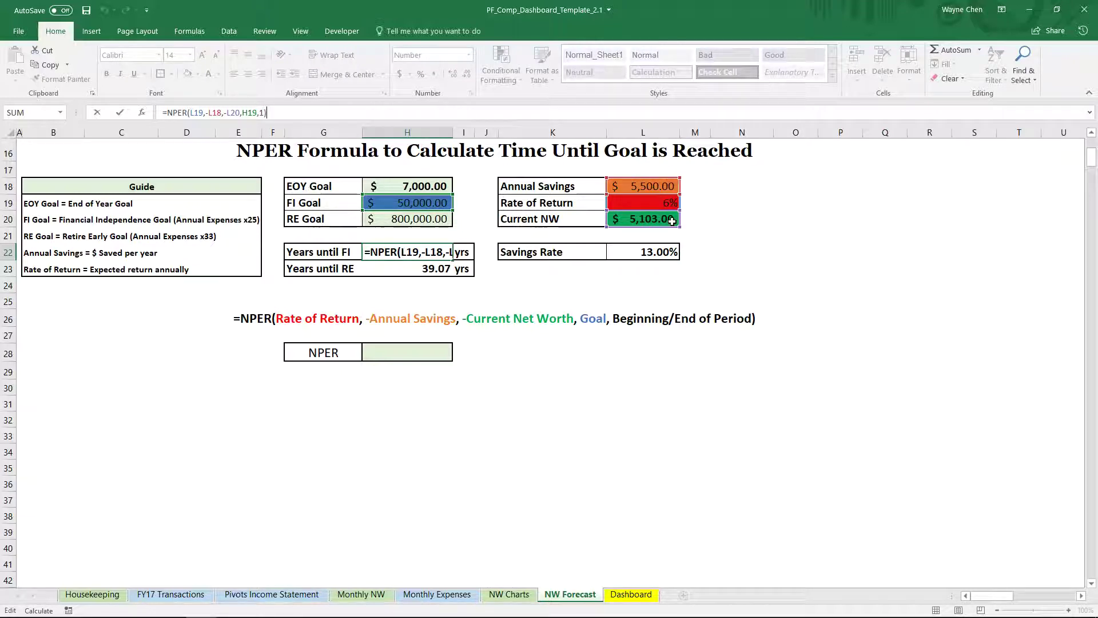
key(Return)
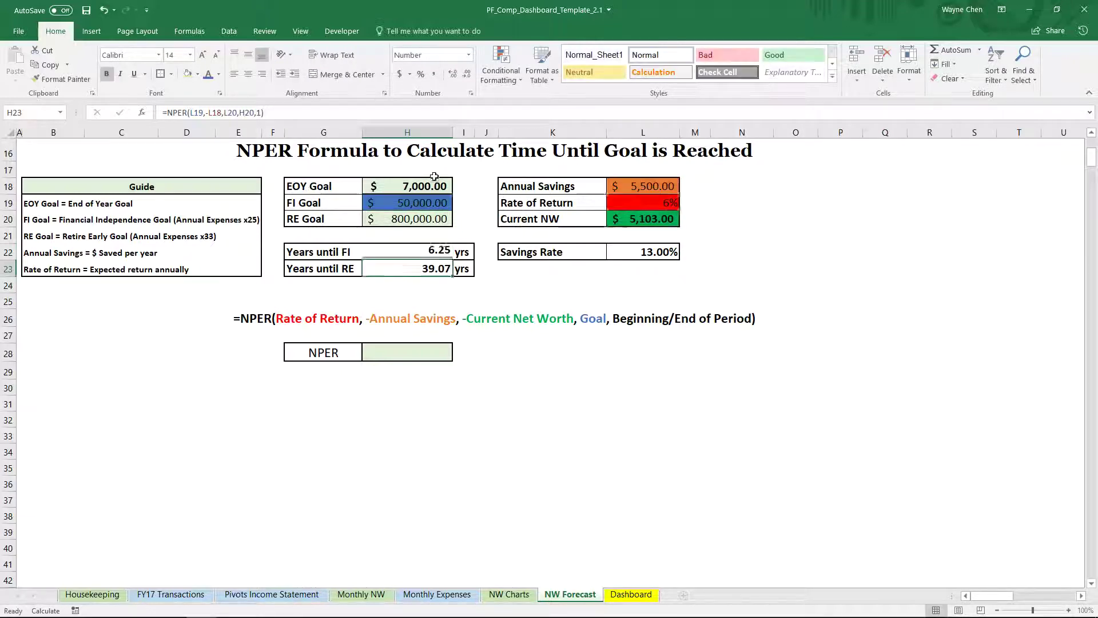
click(411, 201)
text(400000)
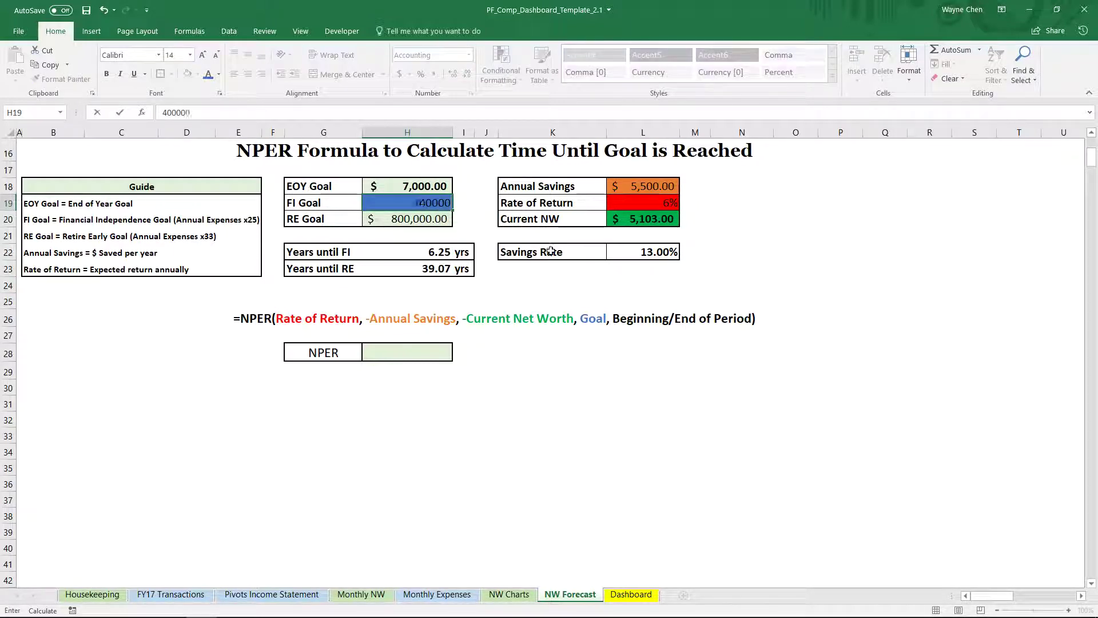
key(Return)
click(504, 299)
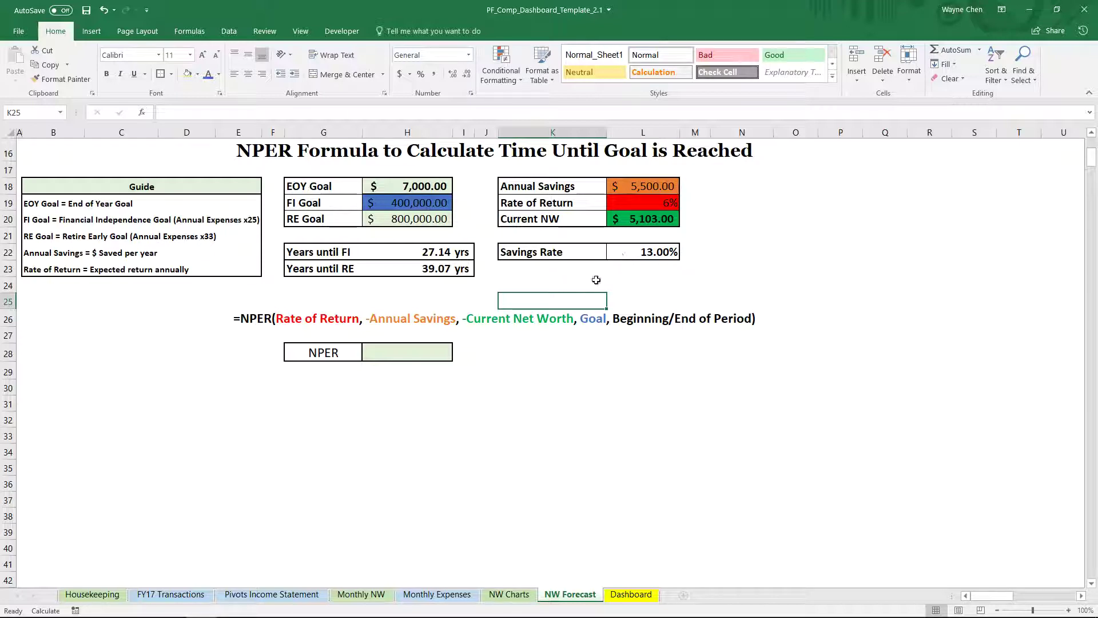
scroll(584, 376, up, 5)
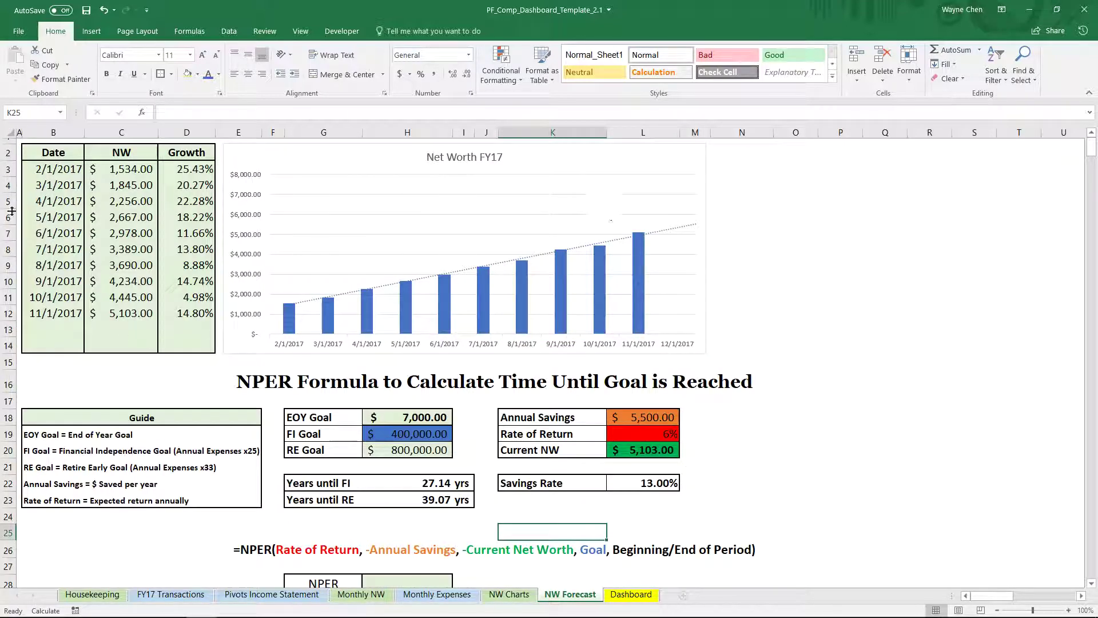
- On the Dashboard, check that FI Information's Years until FI links to NW Forecast
click(616, 598)
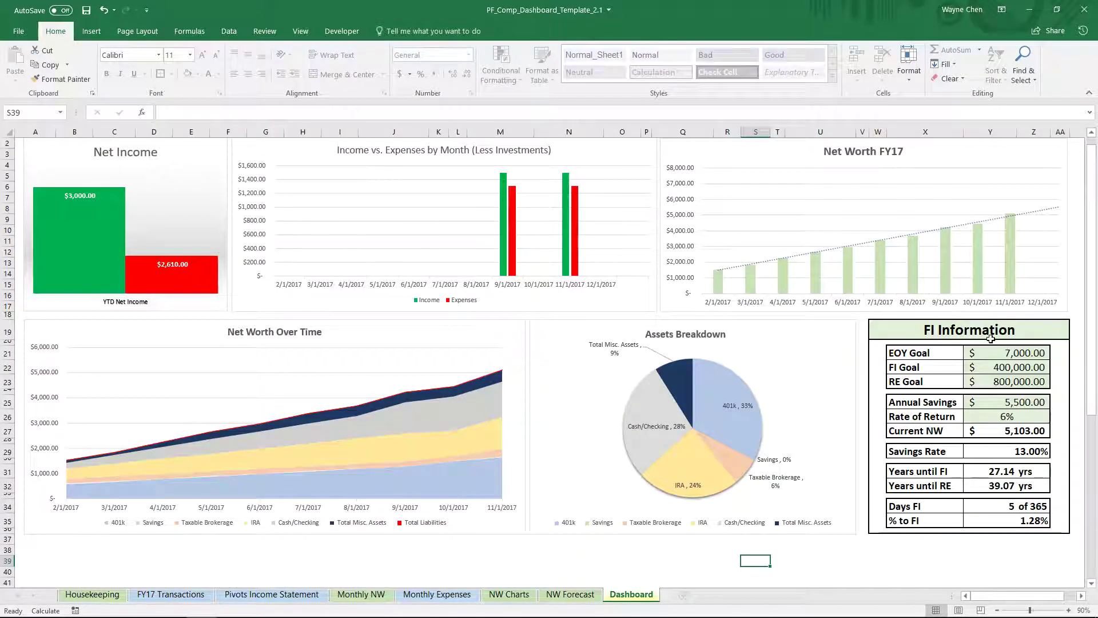
drag(992, 333, 1005, 529)
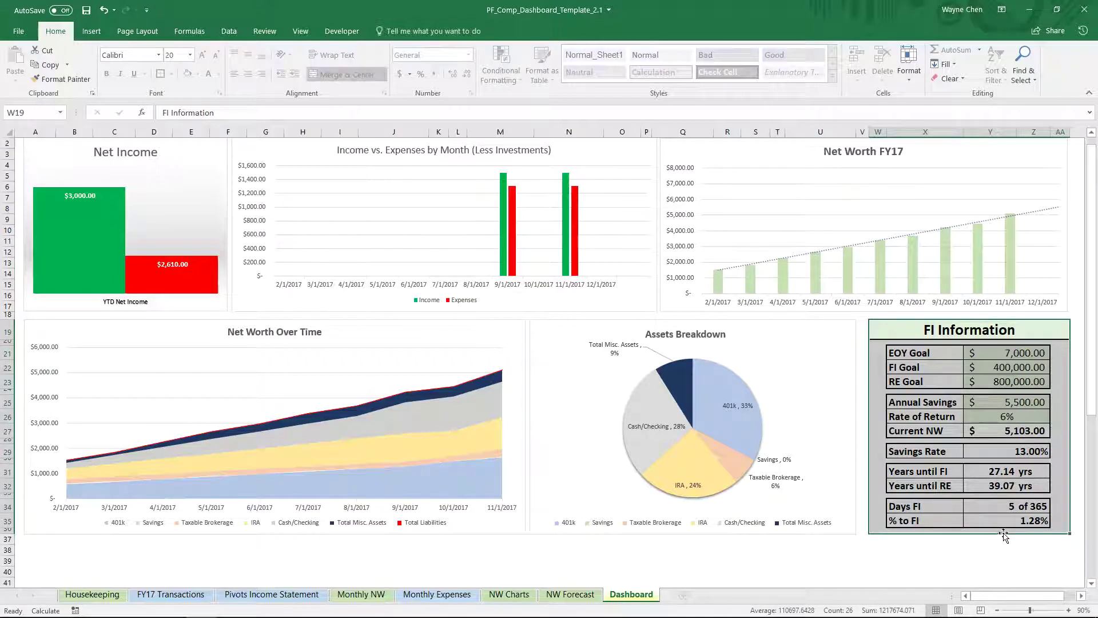
click(994, 478)
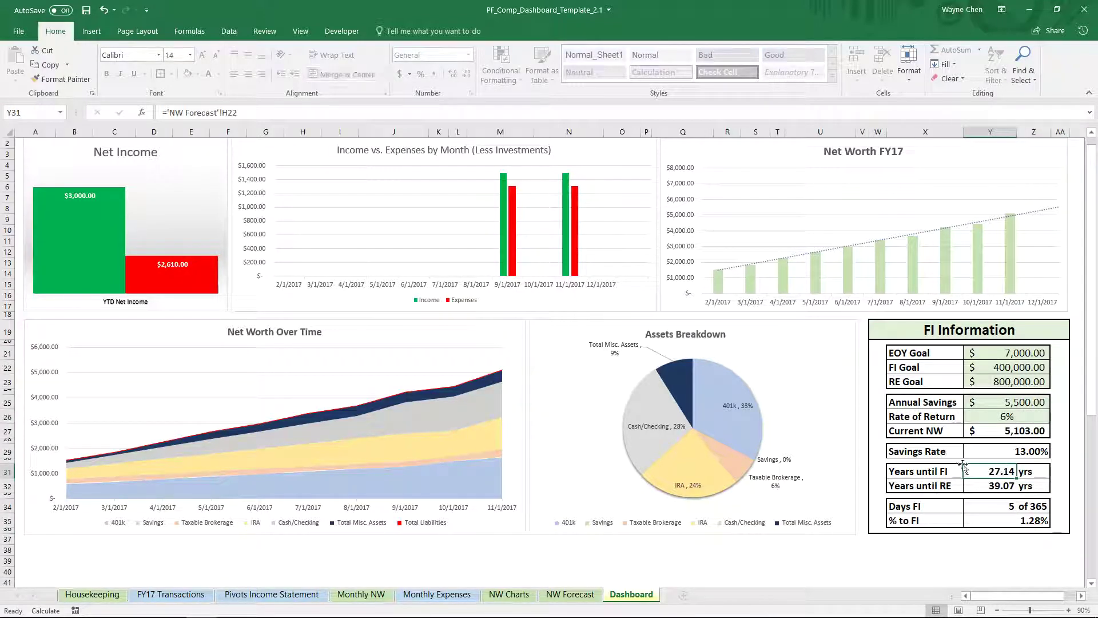
- On NW Forecast, scroll to the NPER section and start =NPER( in cell H28
click(570, 594)
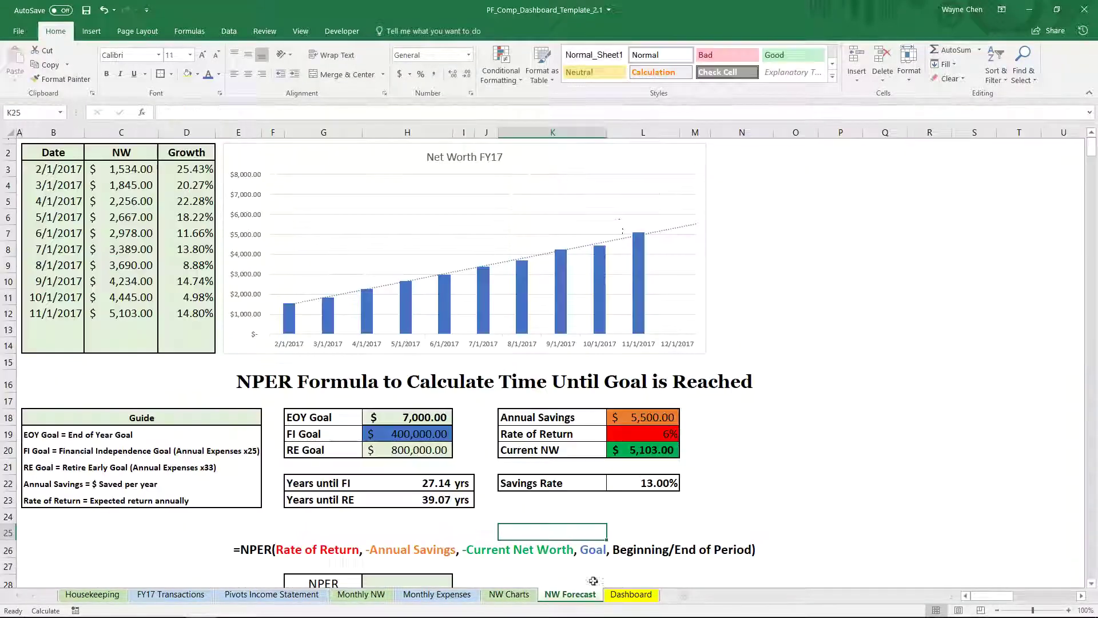
scroll(365, 302, down, 2)
scroll(365, 302, down, 2)
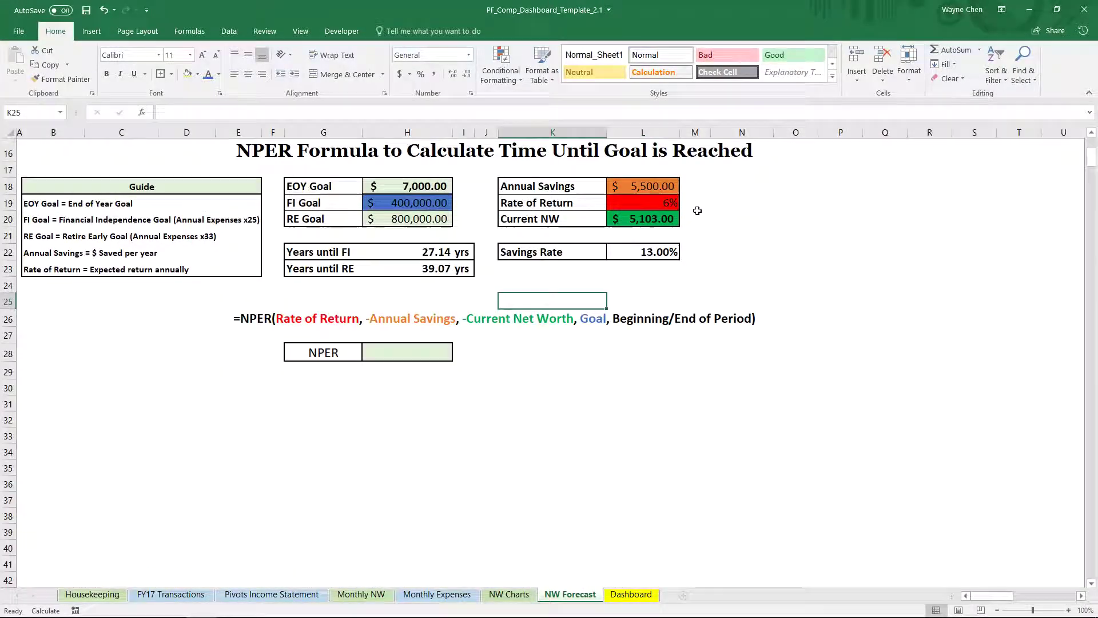
click(406, 348)
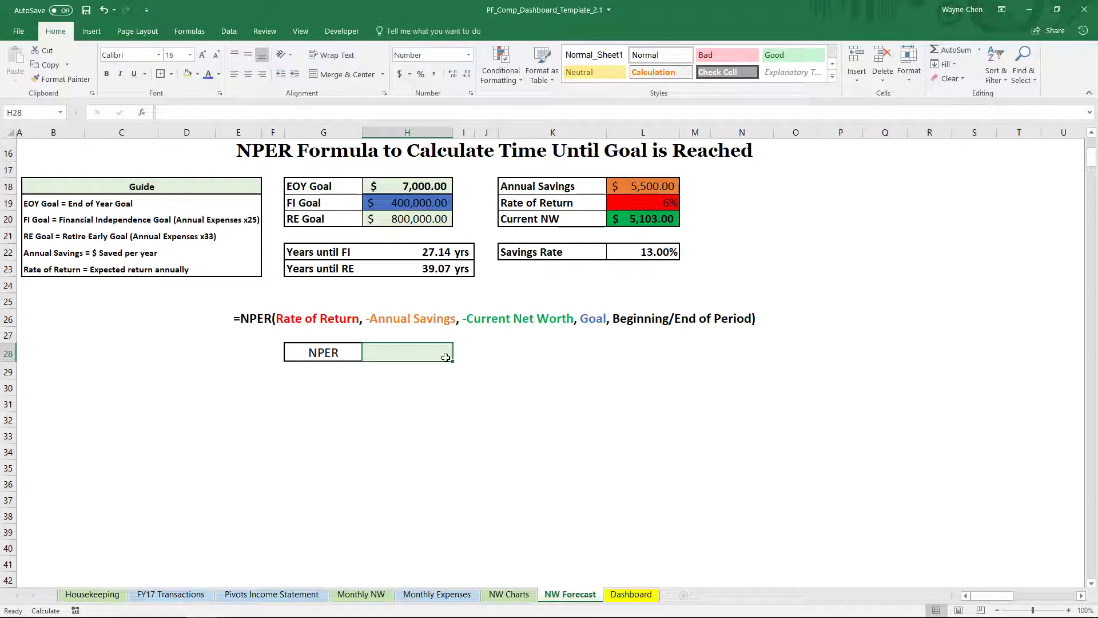
text(=NPER()
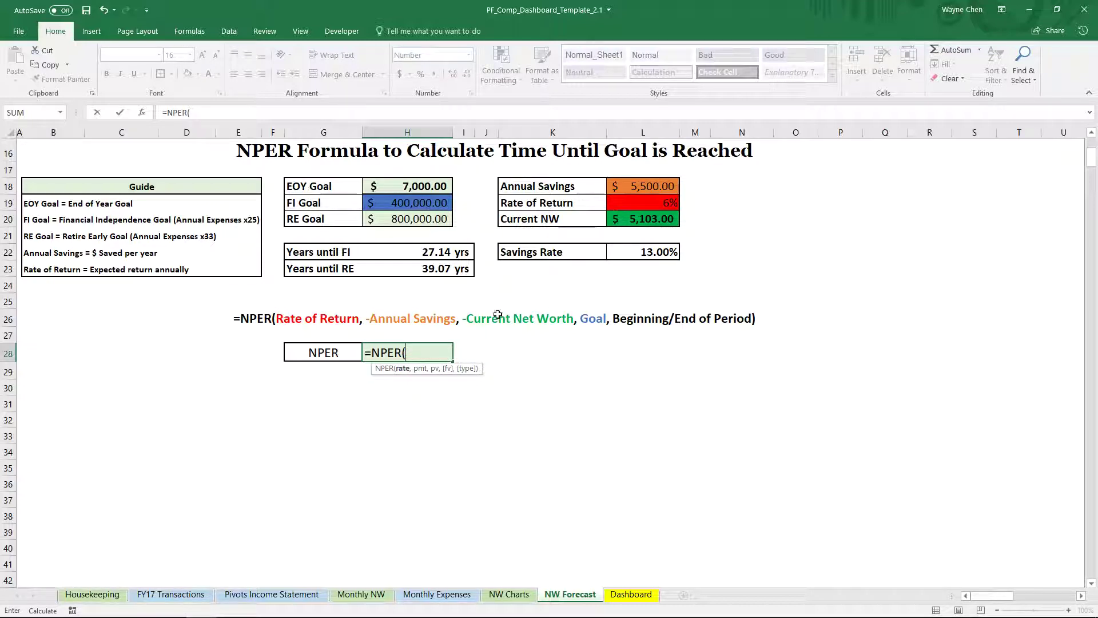
- Use absolute $L$19 as the rate and -$L$18 as the payment
text(.07)
key(BackSpace)
text(6)
key(BackSpace)
key(BackSpace)
key(BackSpace)
click(642, 203)
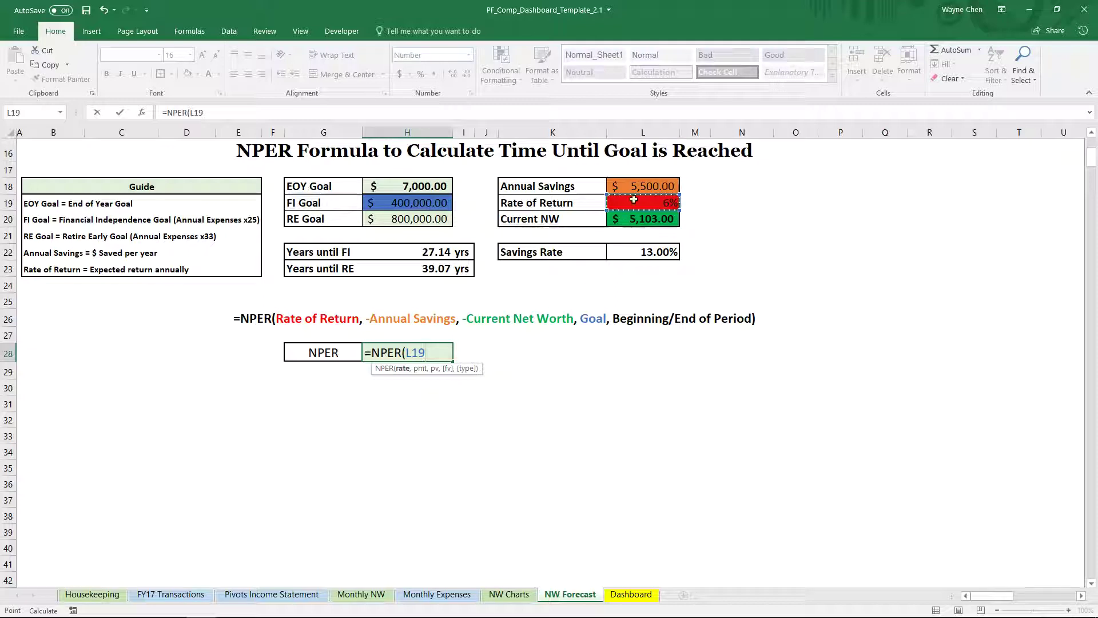
key(F4)
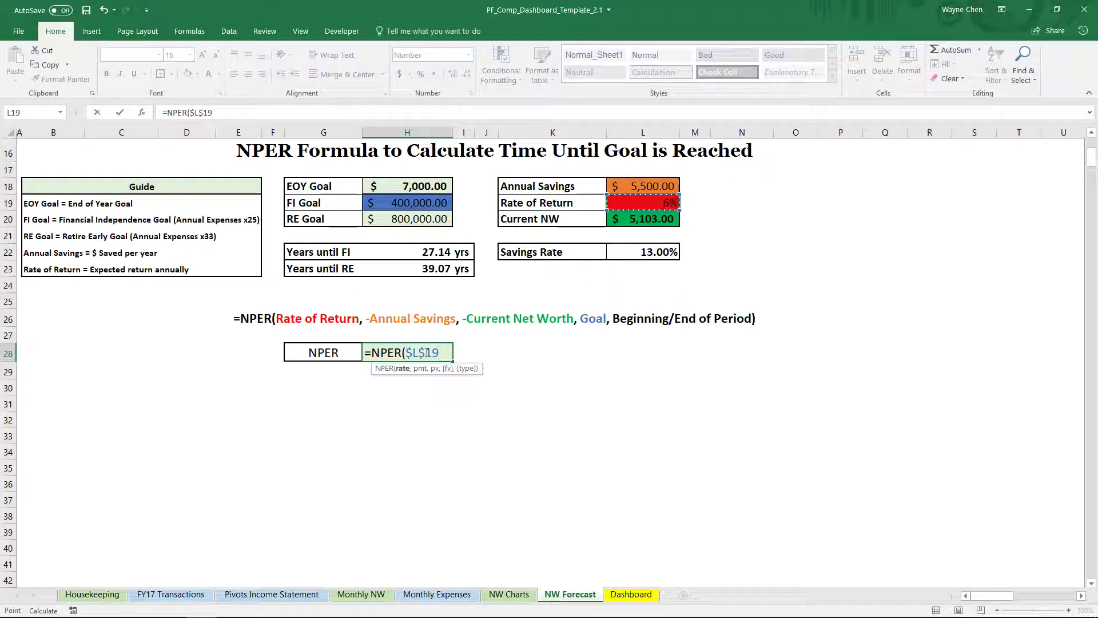
text(,)
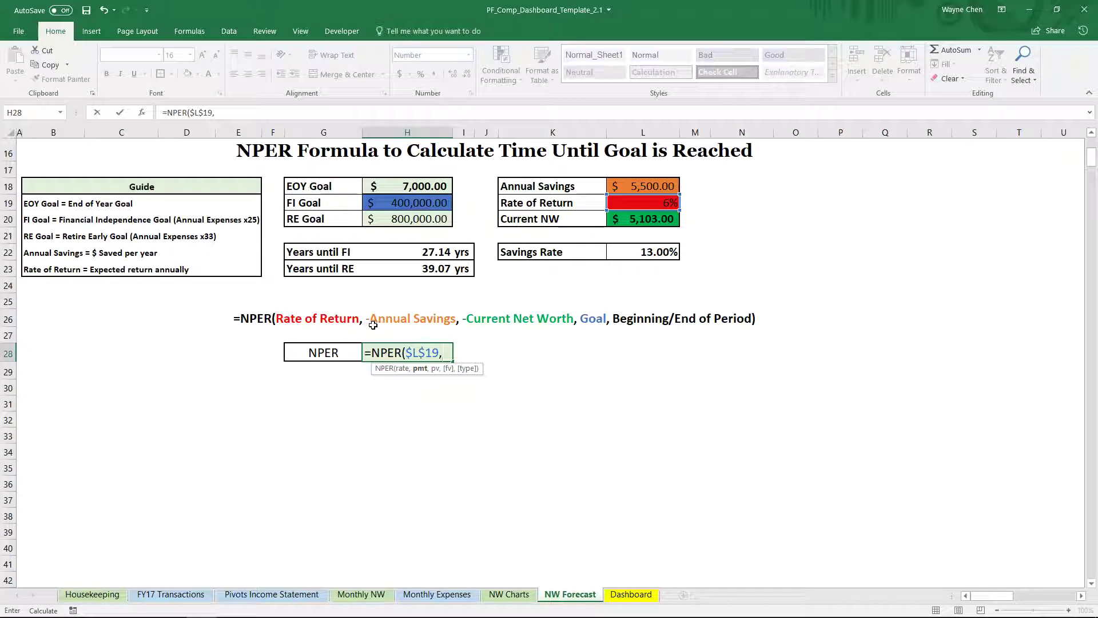
text(-)
click(642, 183)
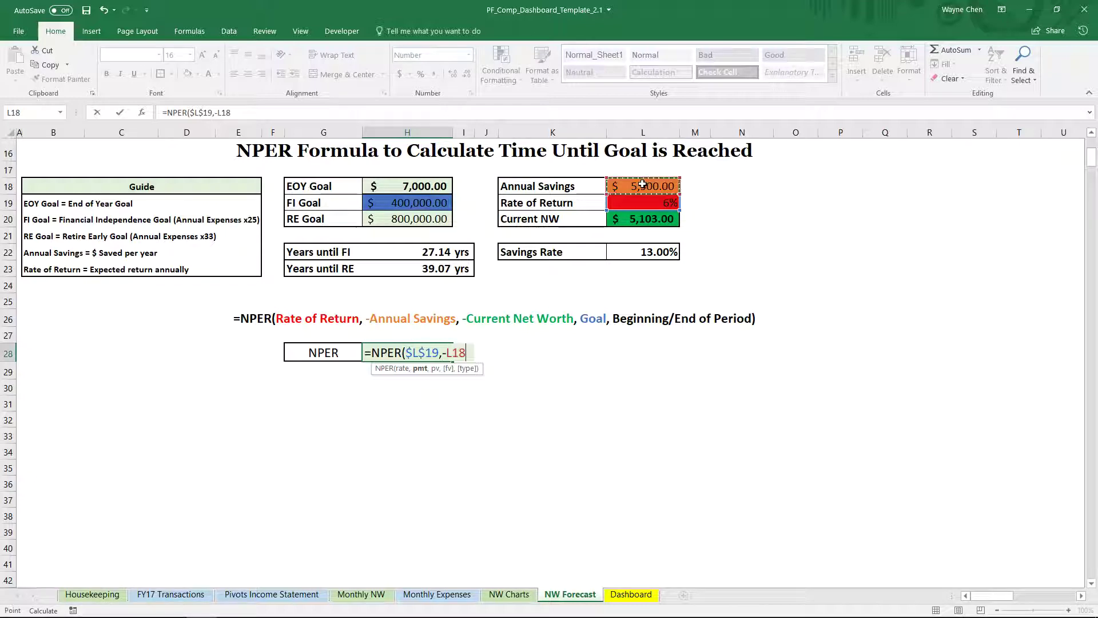
key(F4)
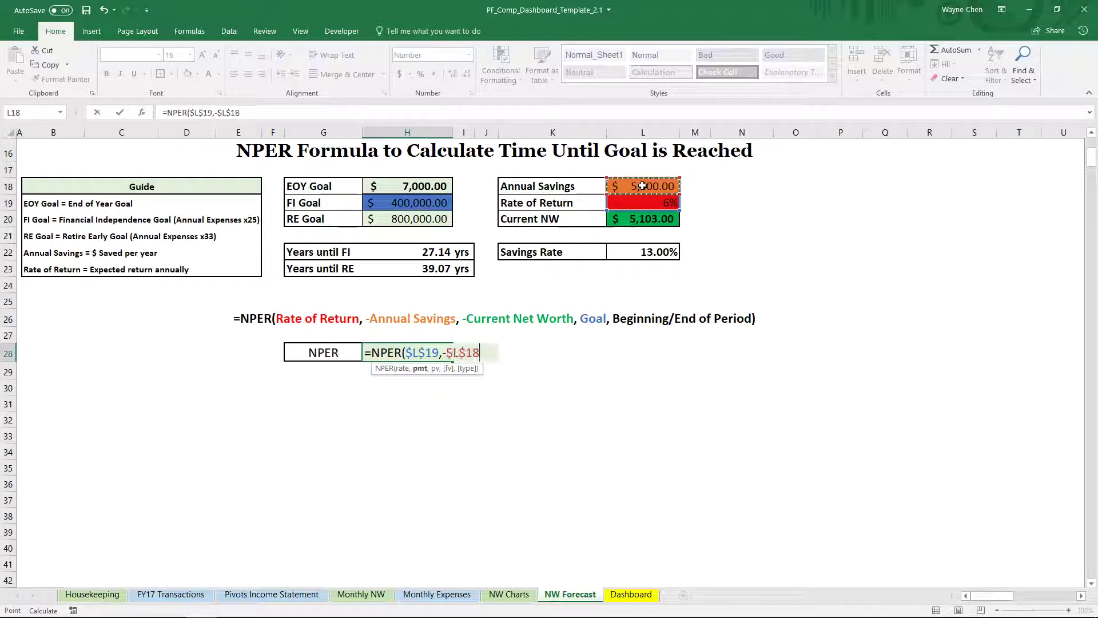
- Add -$L$20, $H$19 and type 1, then close and enter the formula
text(,)
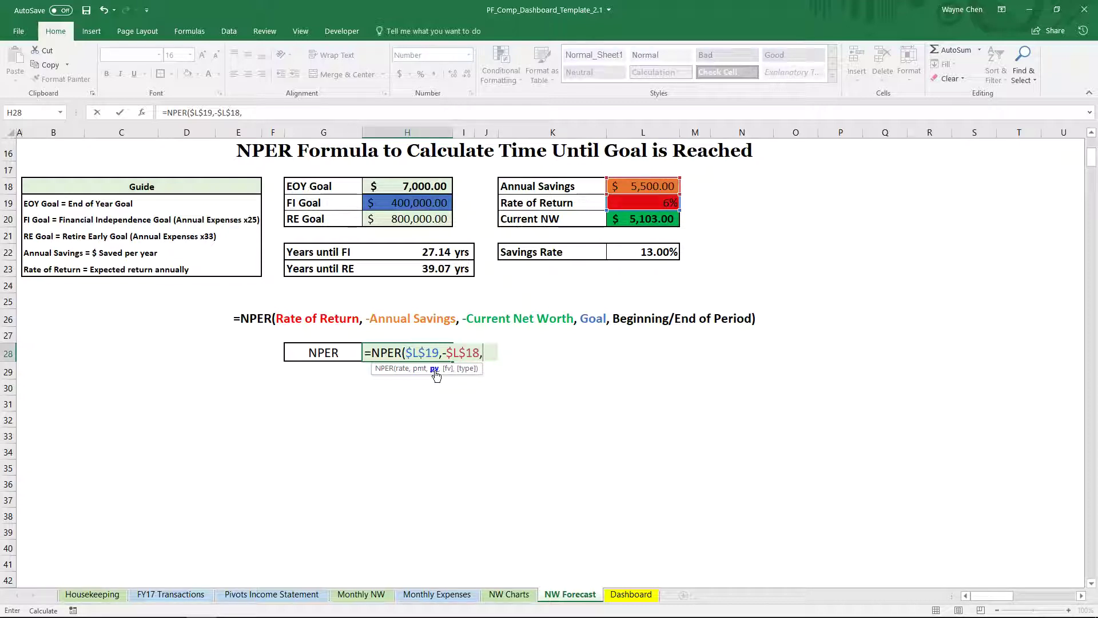
text(-)
click(630, 221)
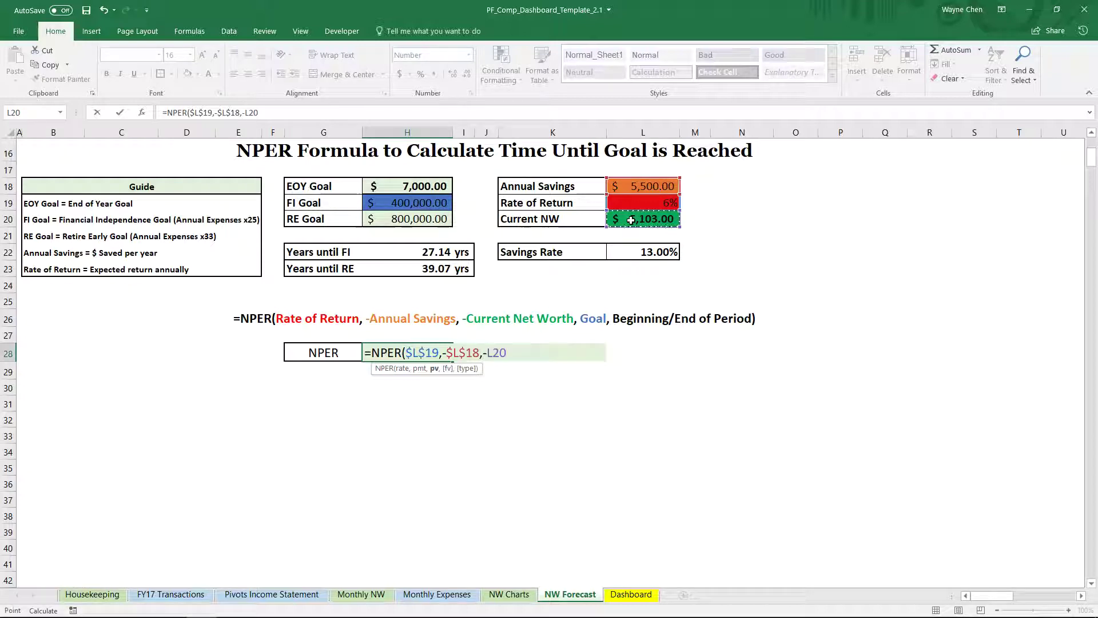
key(F4)
text(,)
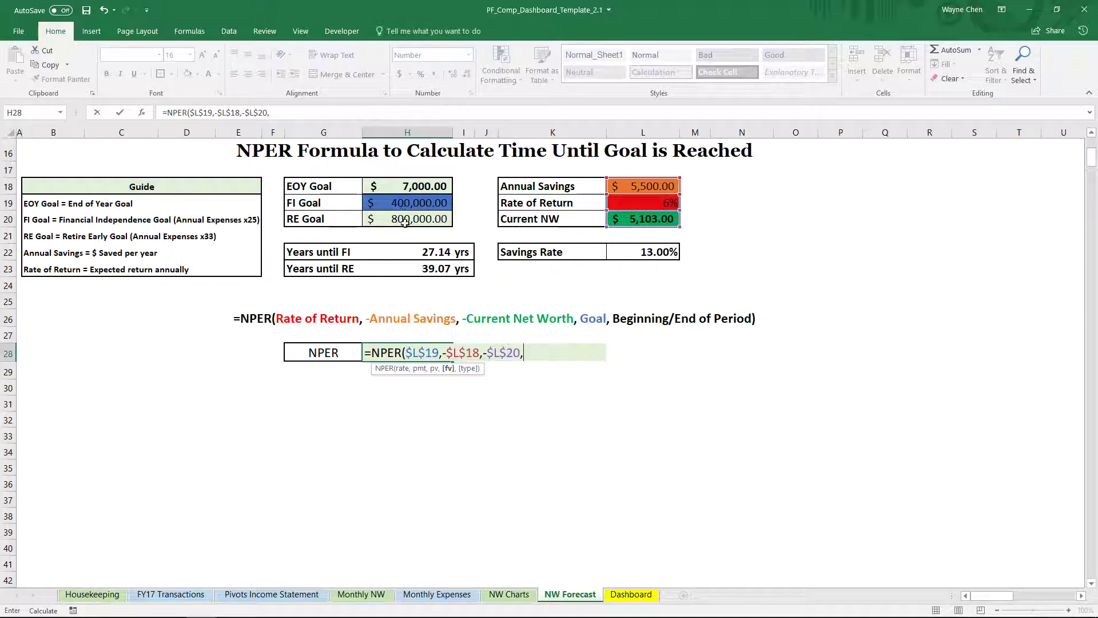
click(408, 201)
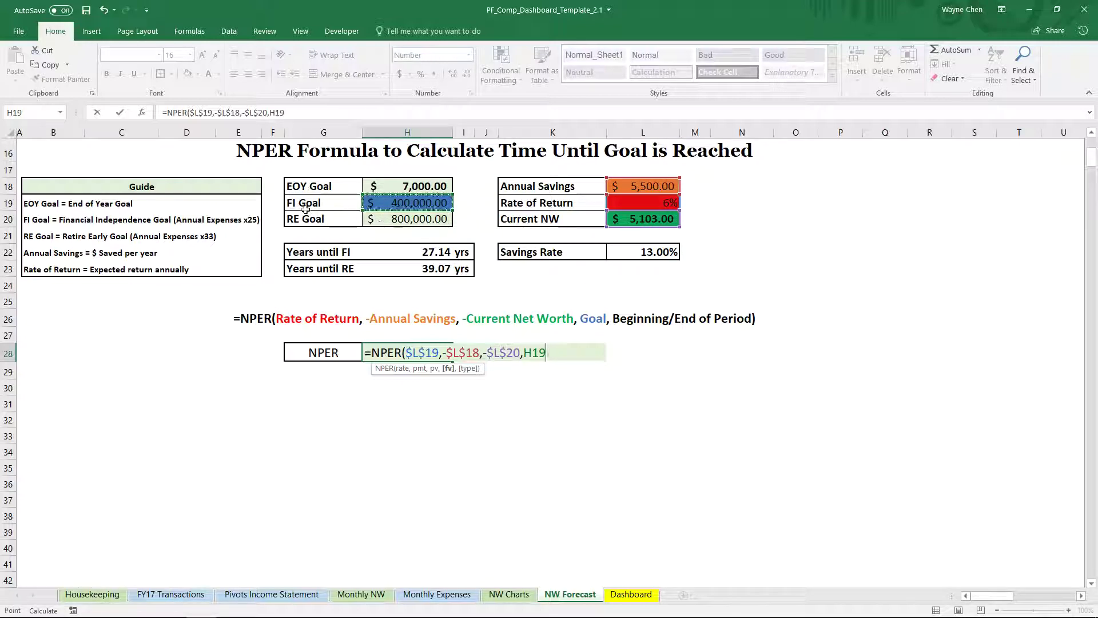
key(F4)
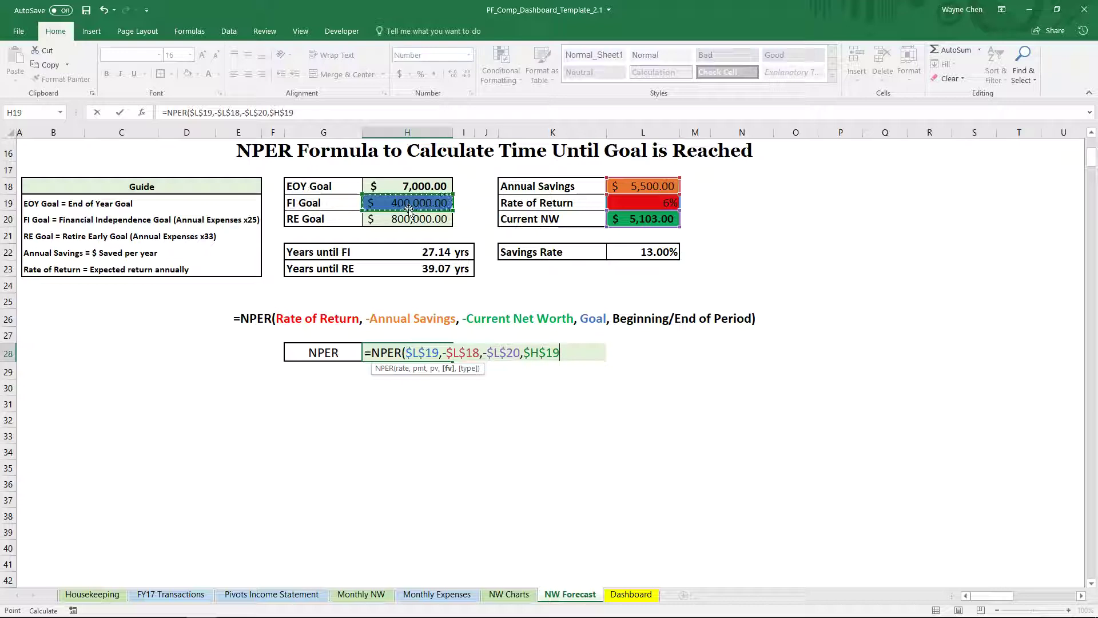
text(,)
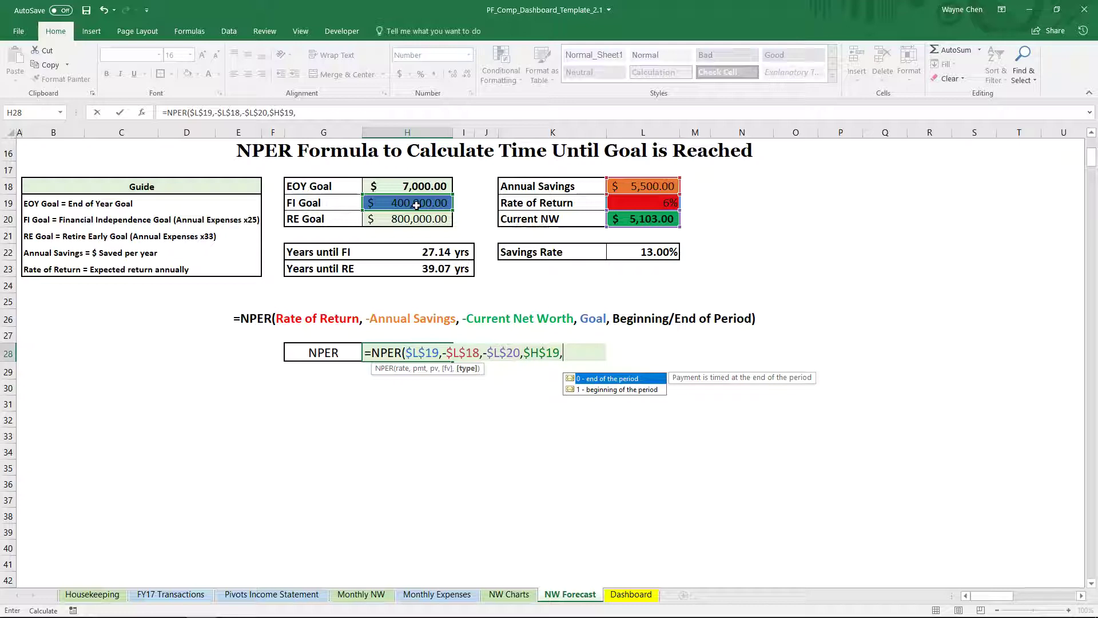
text())
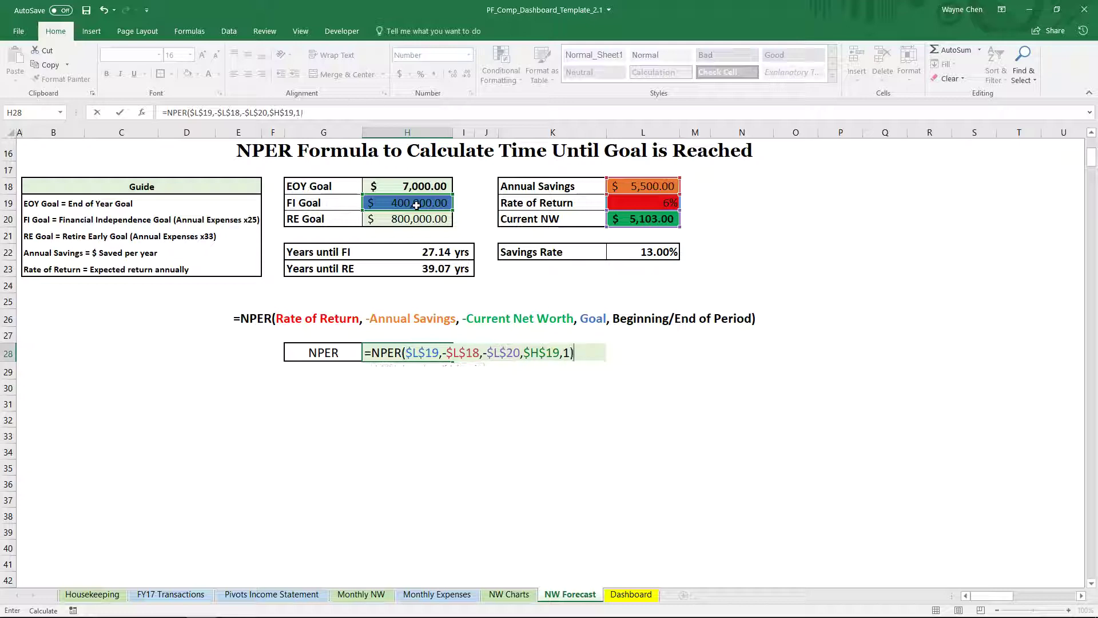
key(Return)
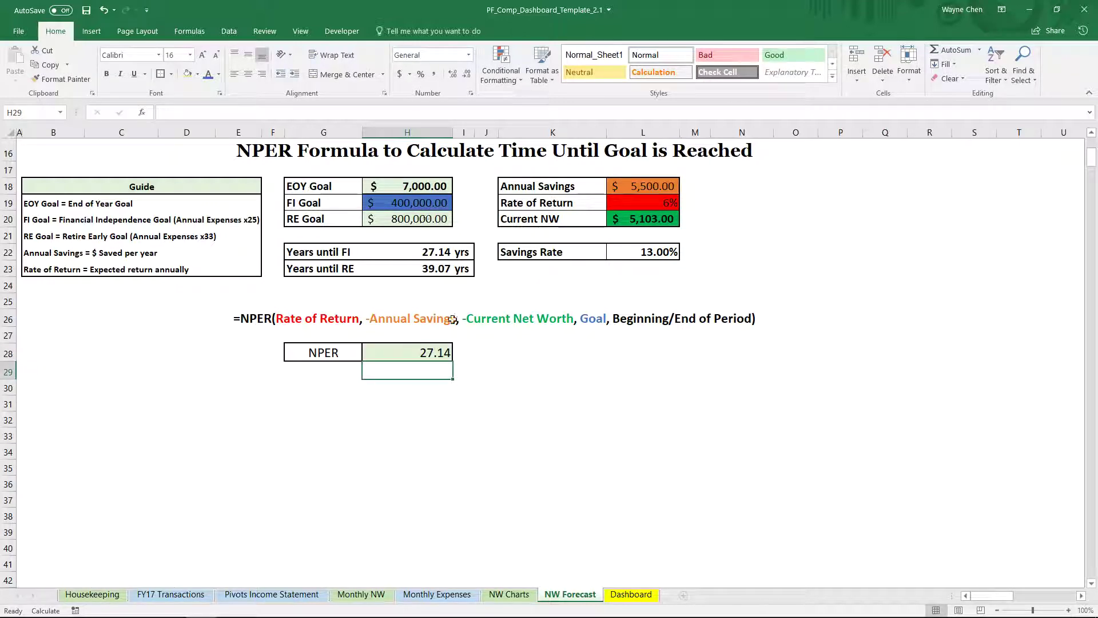
click(426, 358)
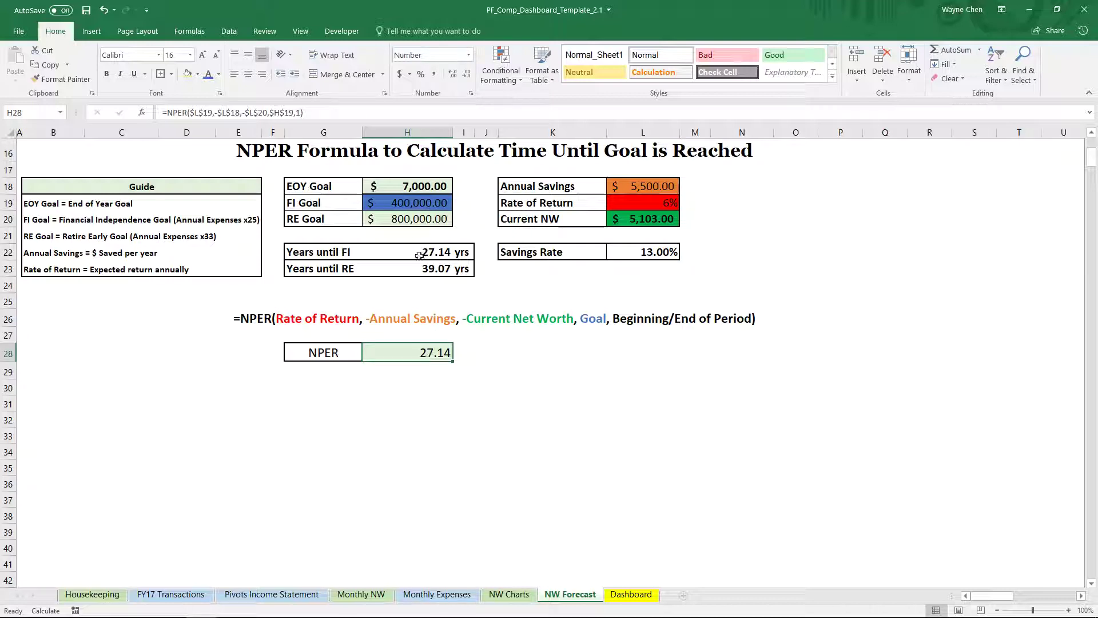
drag(461, 252, 434, 252)
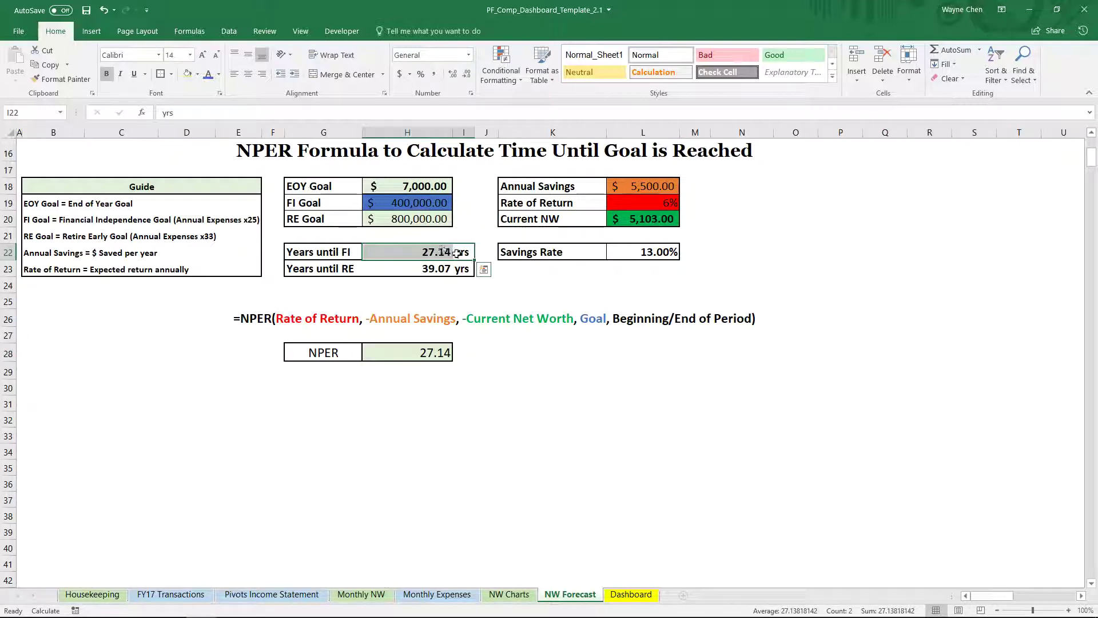
mouse_move(632, 189)
mouse_down()
mouse_move(567, 188)
mouse_move(549, 203)
mouse_move(643, 203)
mouse_up()
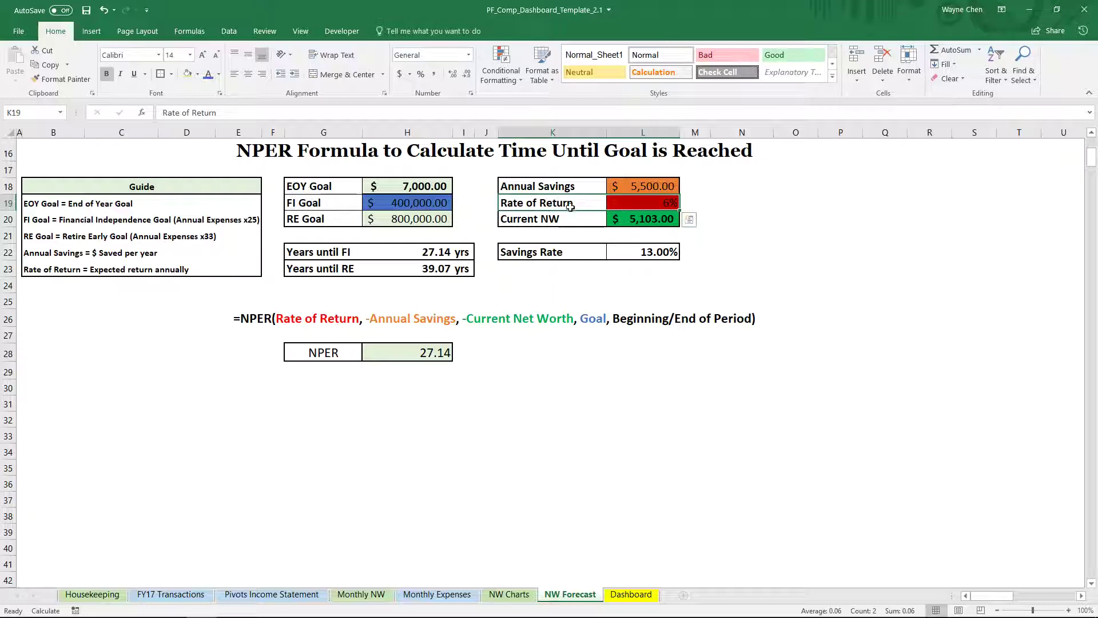
click(643, 204)
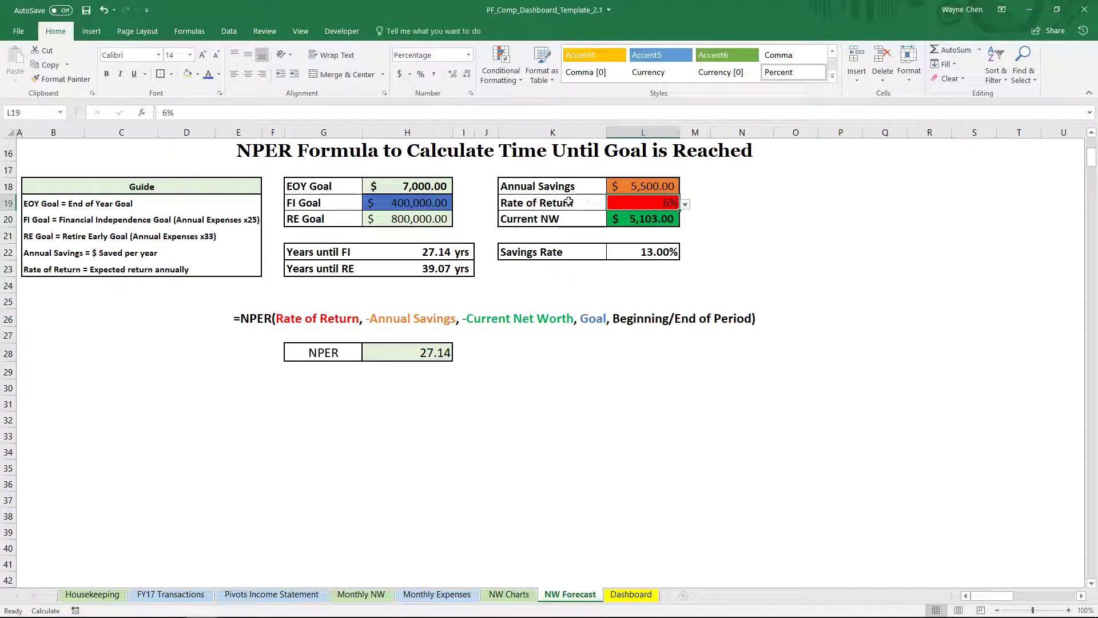
click(440, 353)
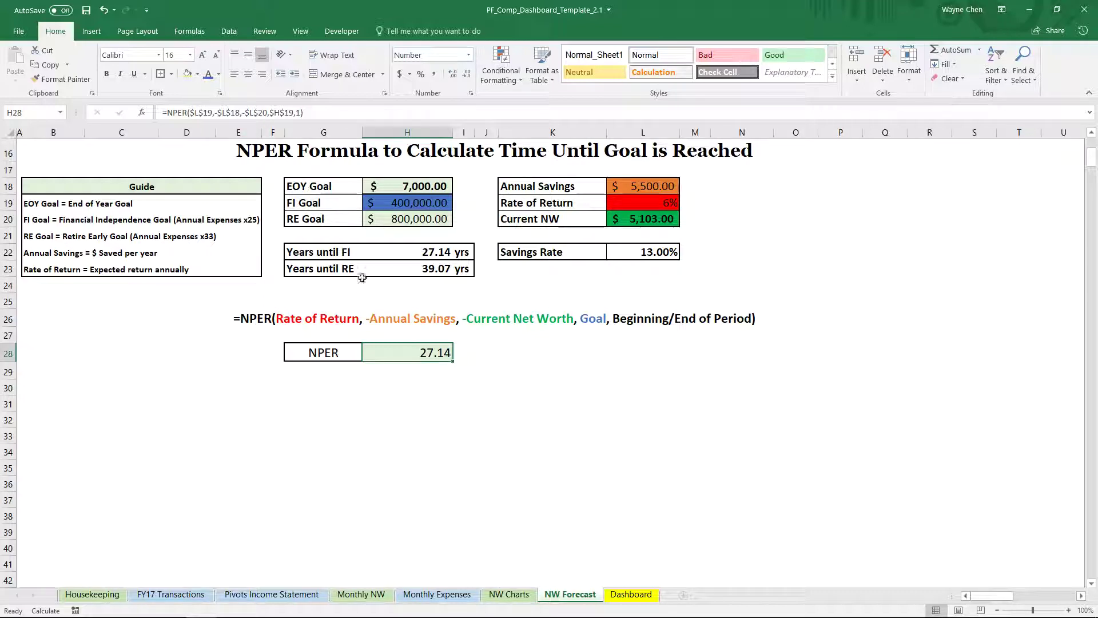
click(214, 113)
- Divide $L$19 and -$L$18 by 12 in H28 so NPER returns 325.14 months
text(/12)
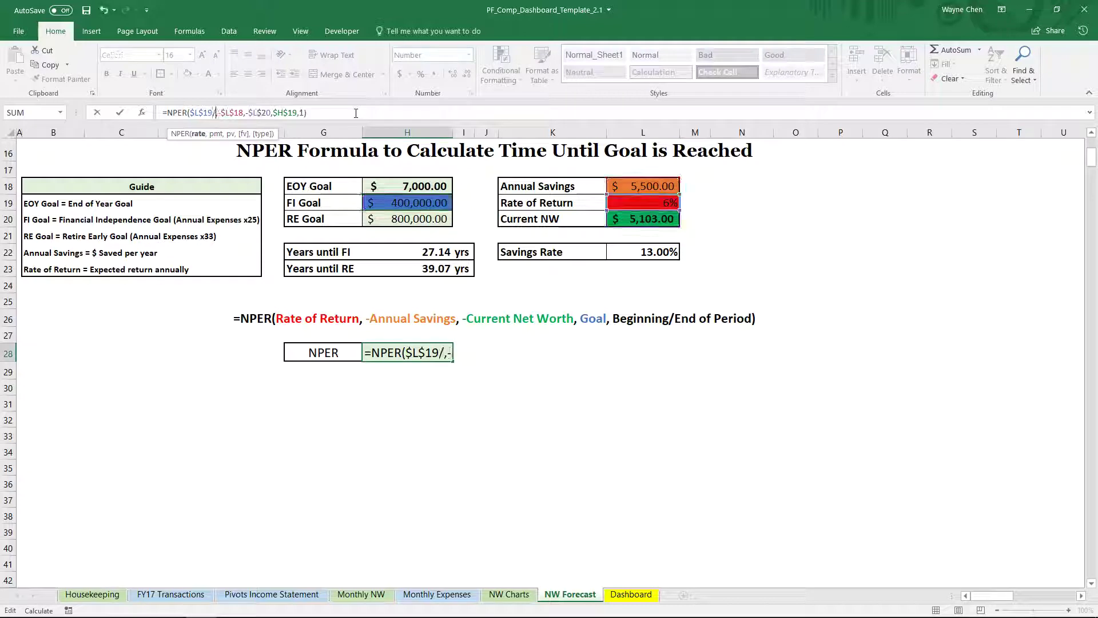
click(252, 113)
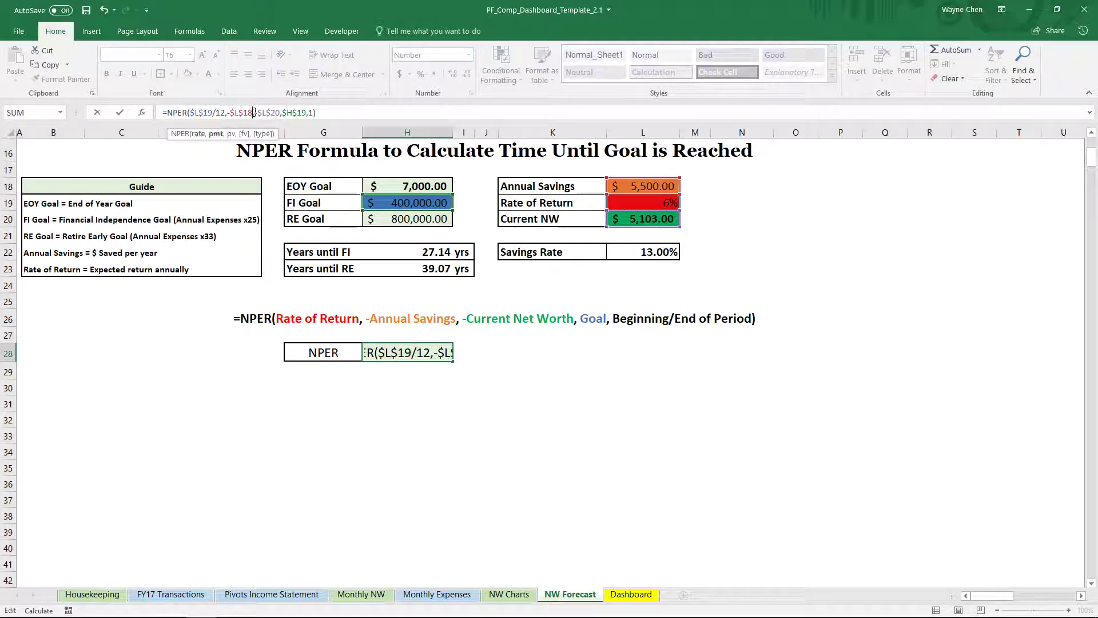
text(/12)
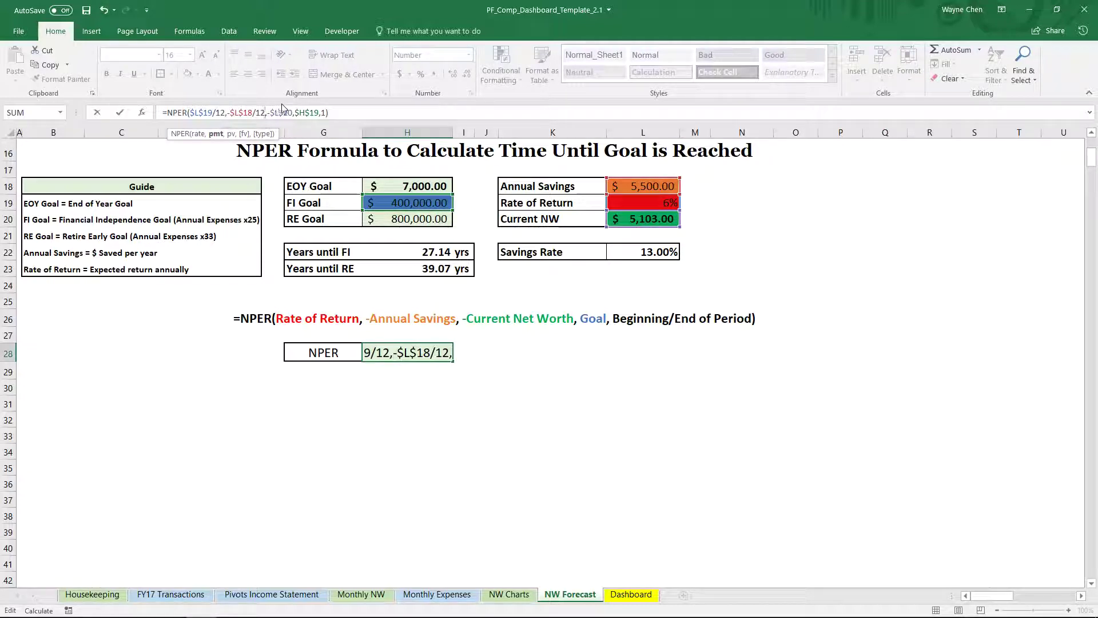
key(Return)
click(433, 352)
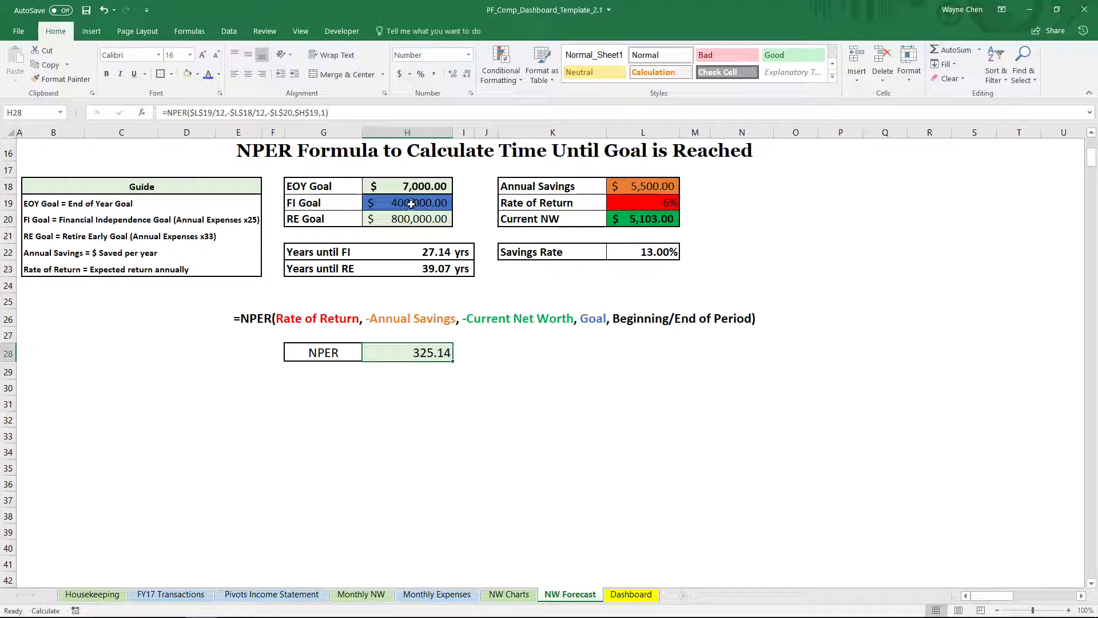
- Inspect the original Years until FI formula in H22
click(431, 255)
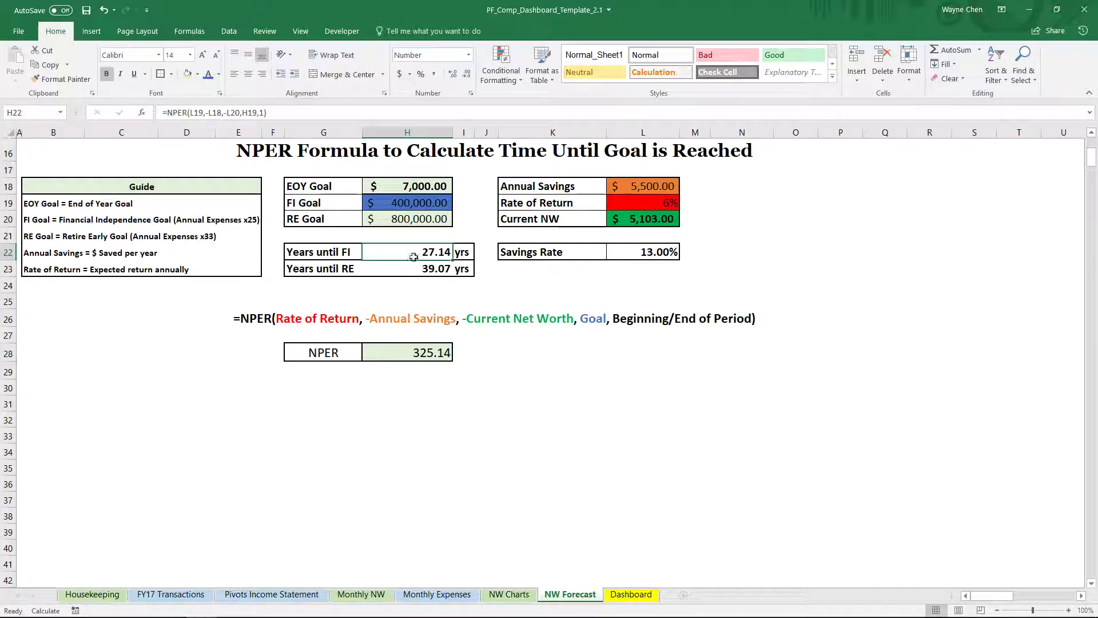